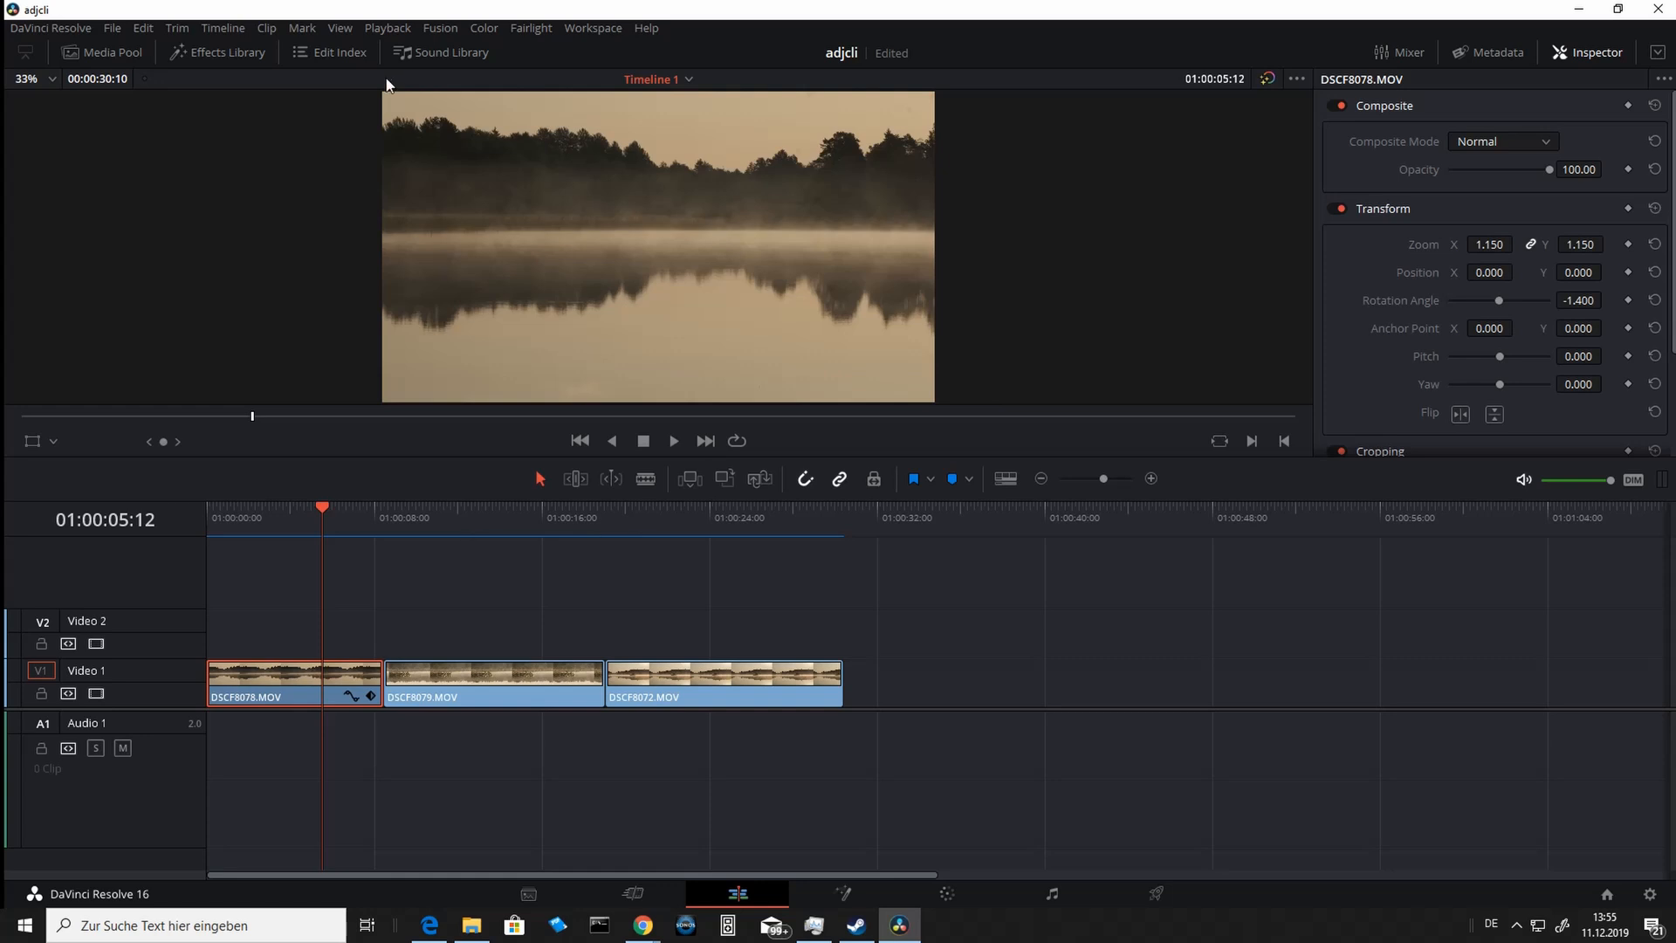
Check the render cache mode and the Fusion output cache options of clip DSCF8079.MOV without changing them
click(386, 30)
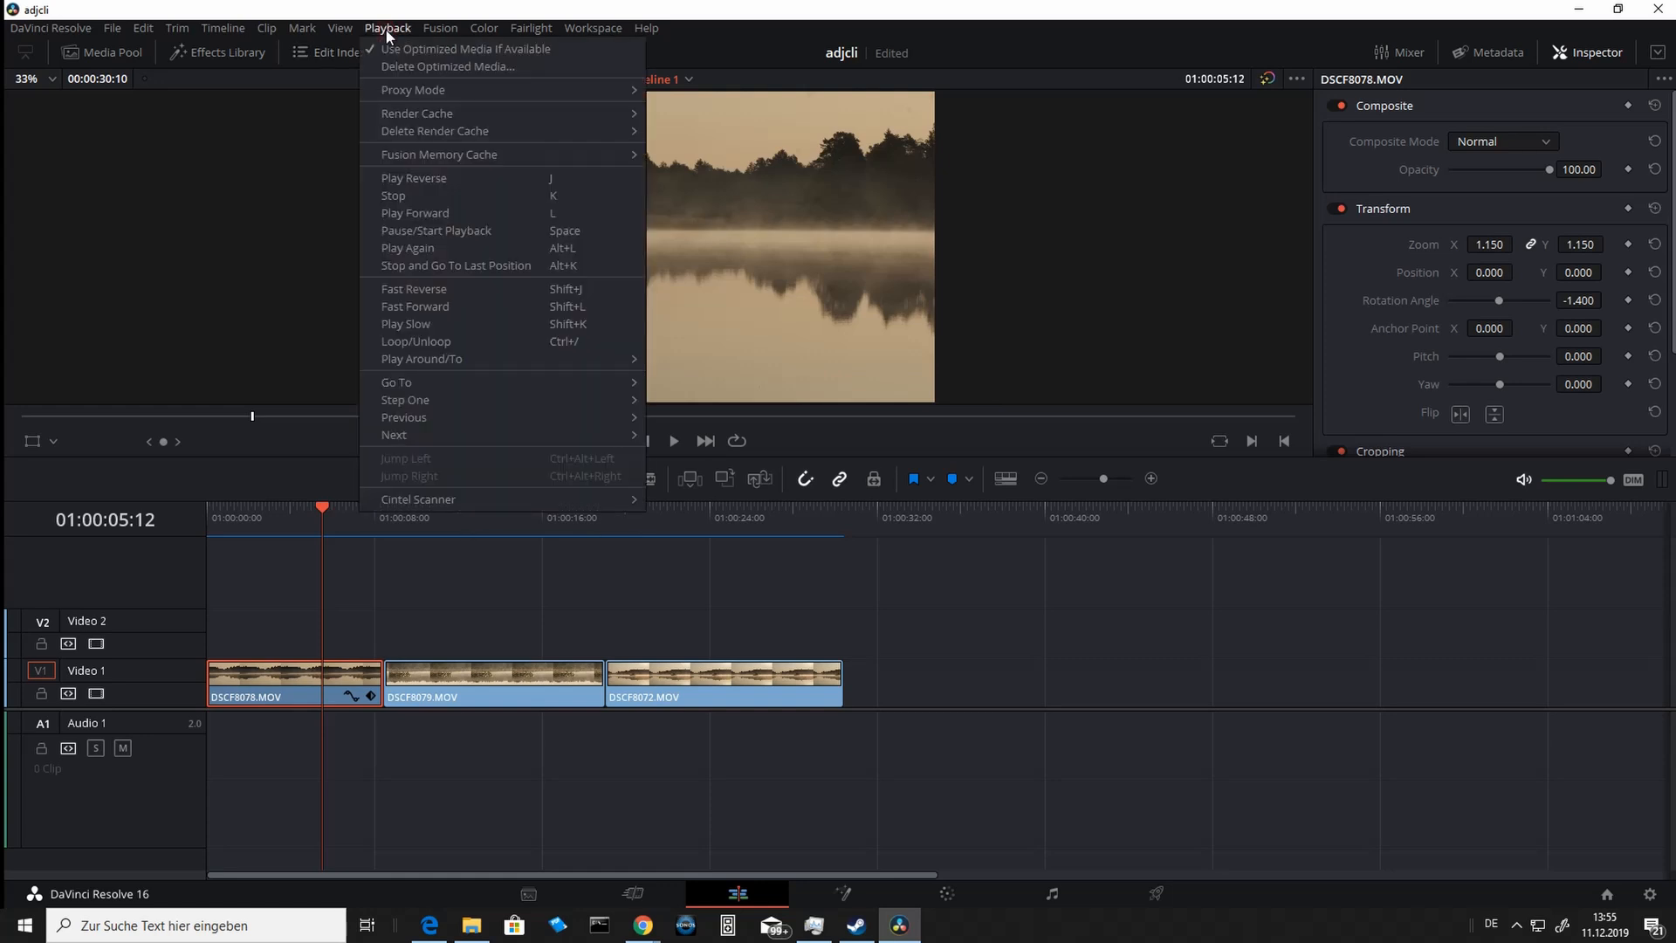
mouse_move(416, 110)
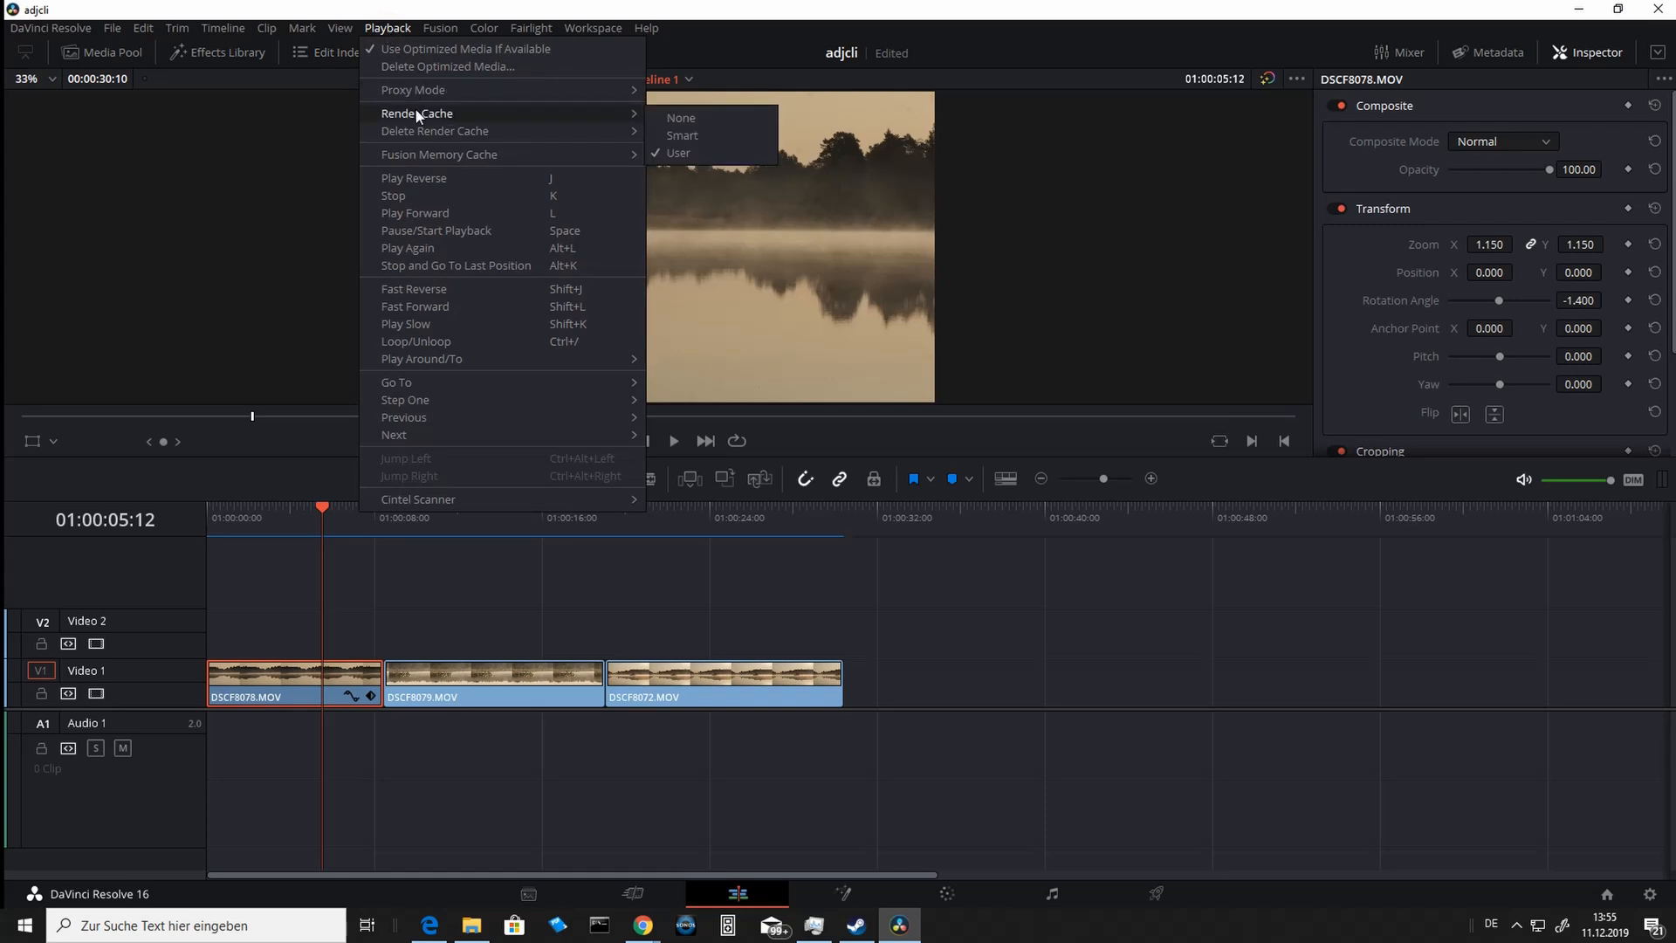
click(601, 600)
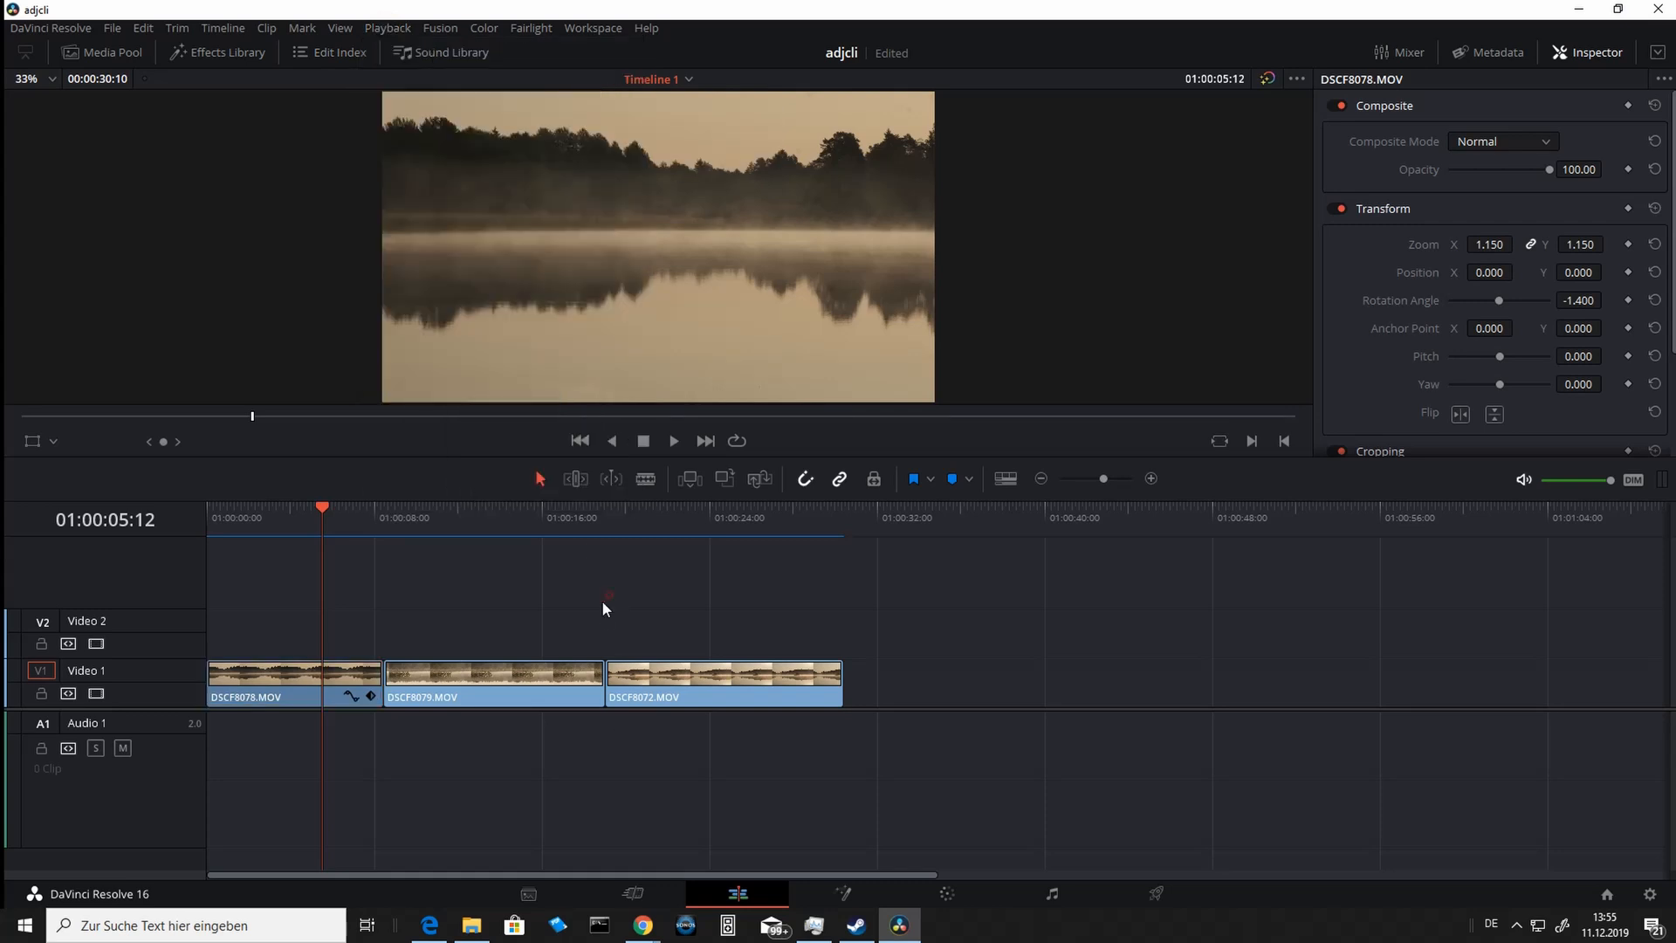
right_click(540, 675)
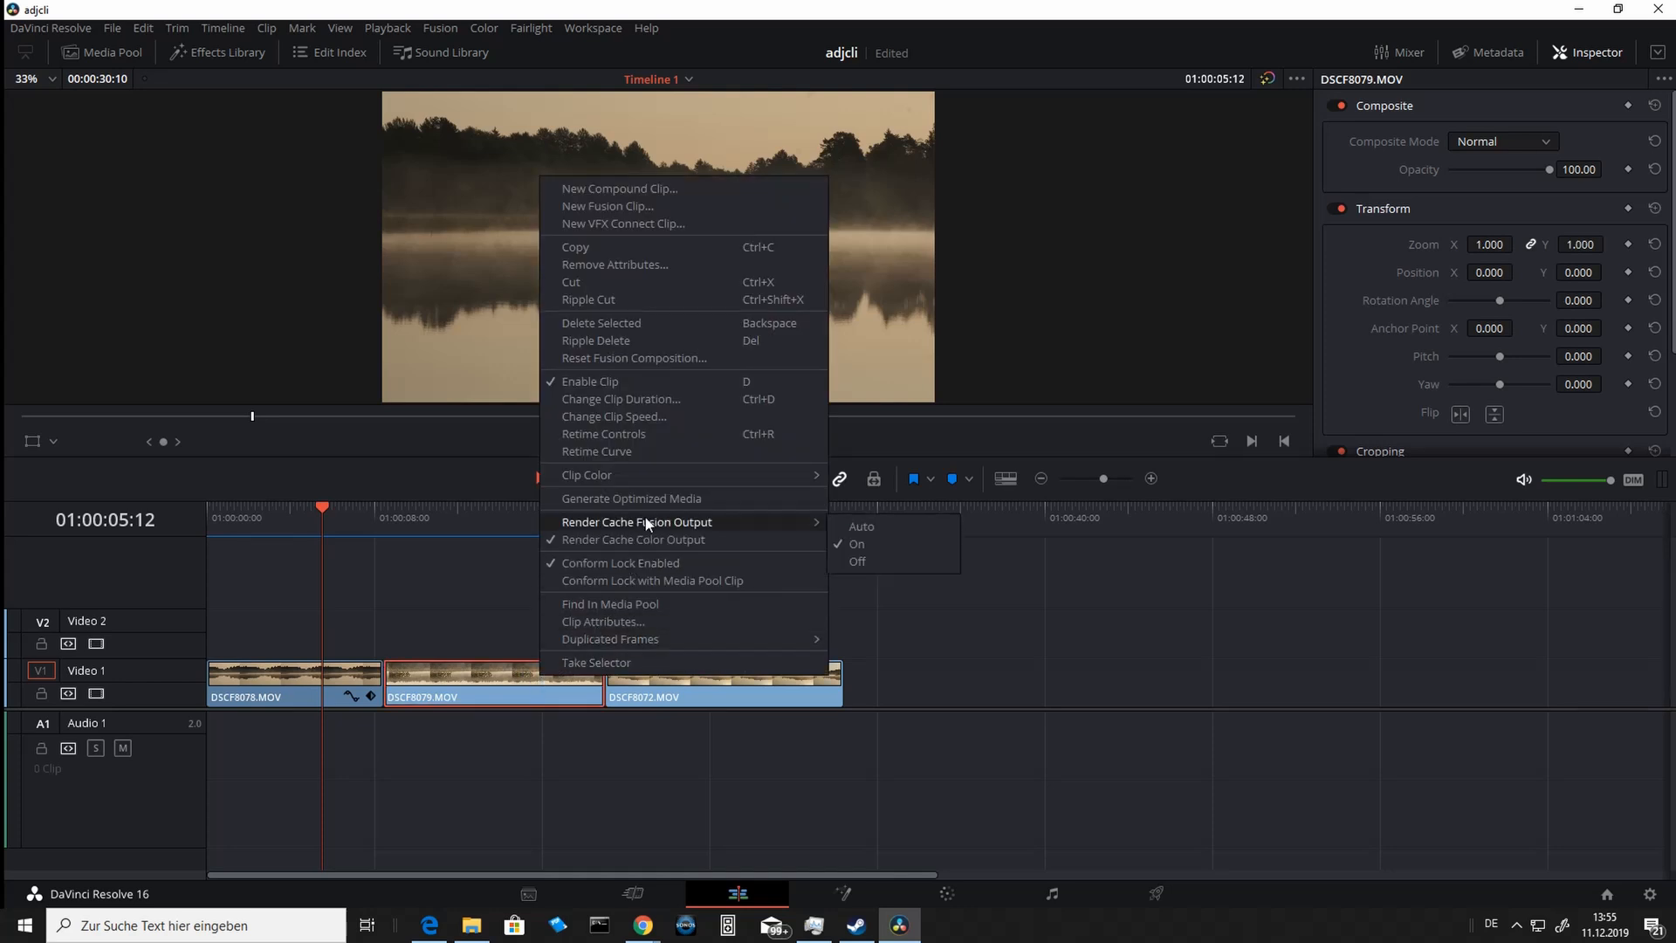
click(903, 599)
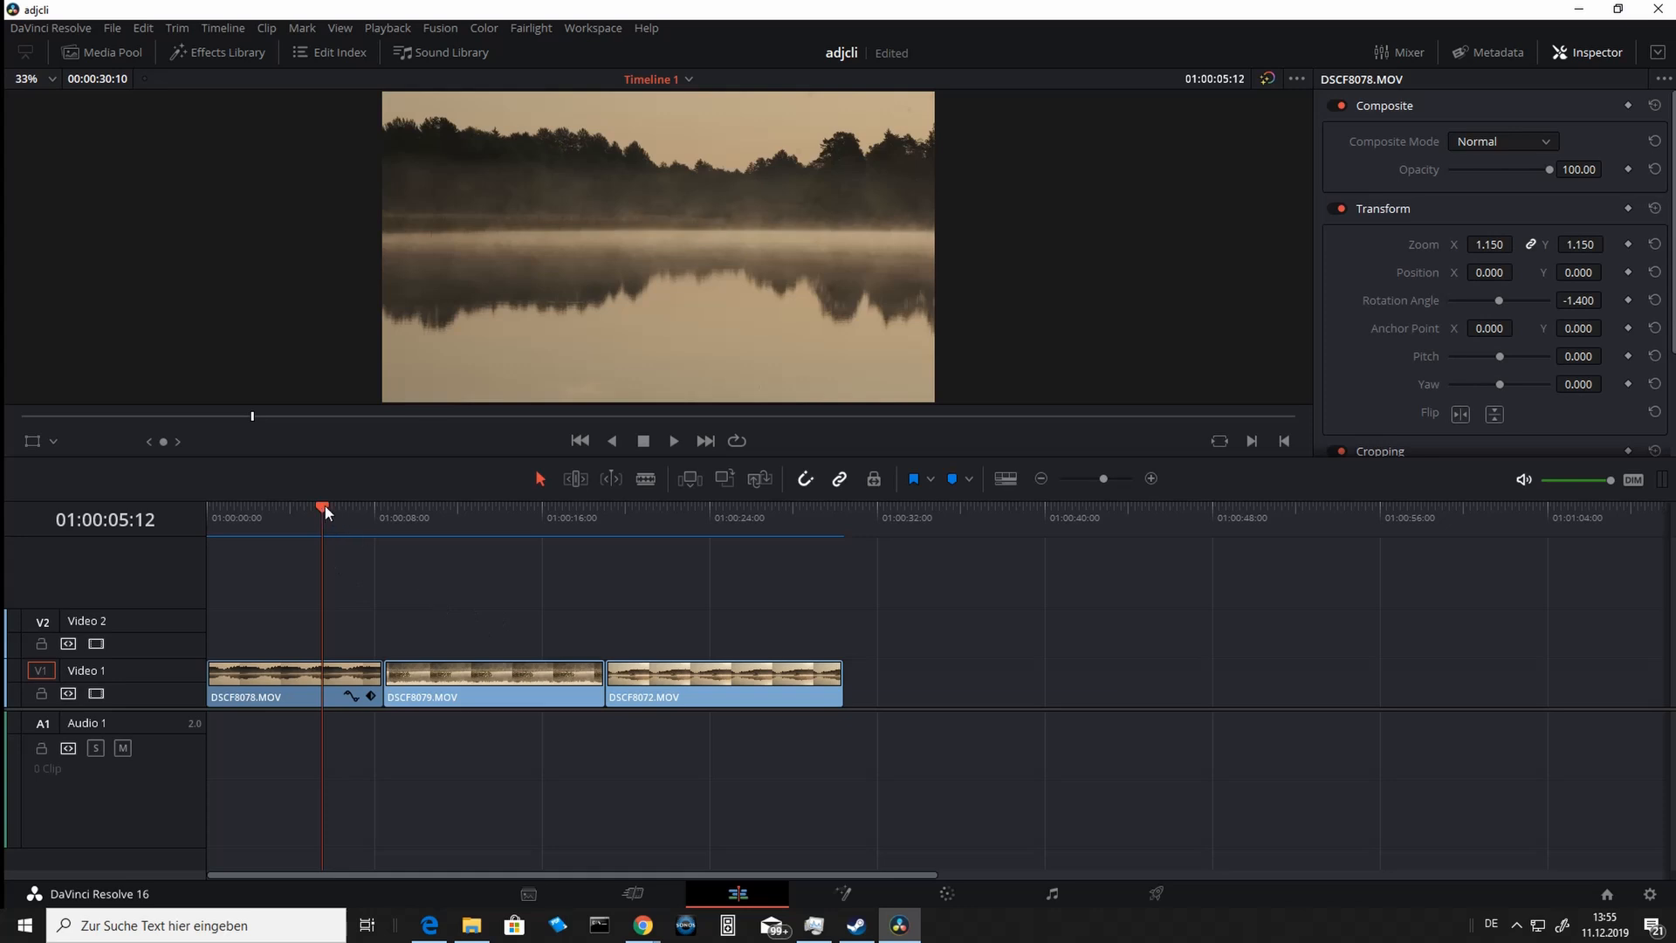
Play part of the first clip from about 01:00:03:11 to check its playback
drag(324, 513, 279, 524)
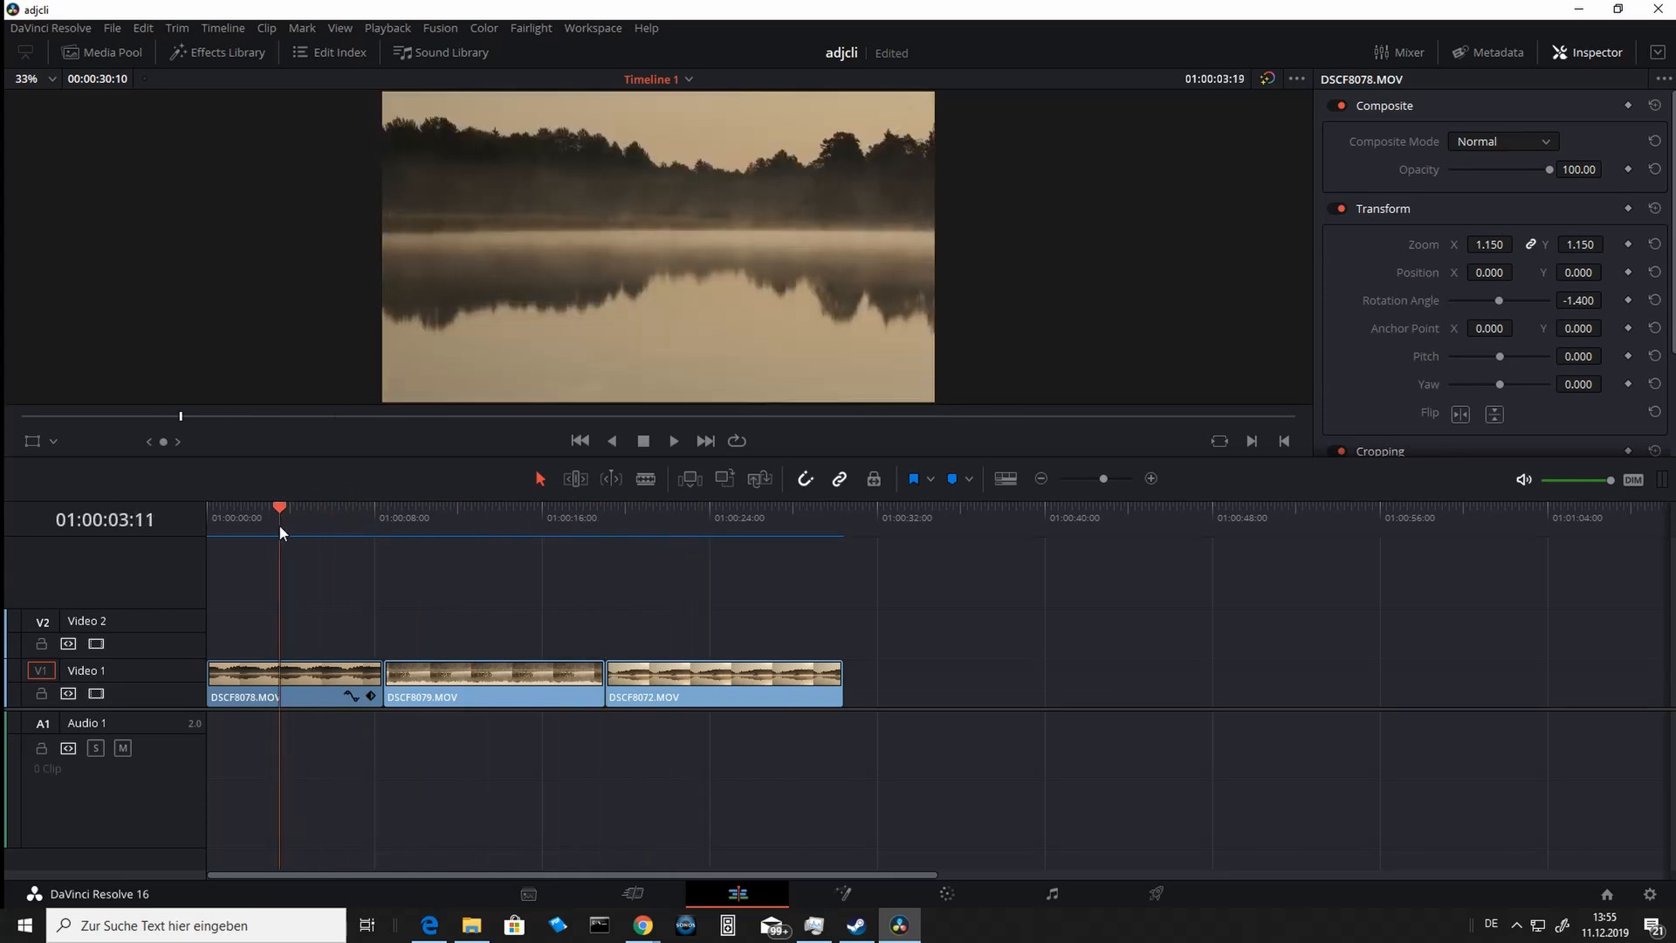
click(677, 440)
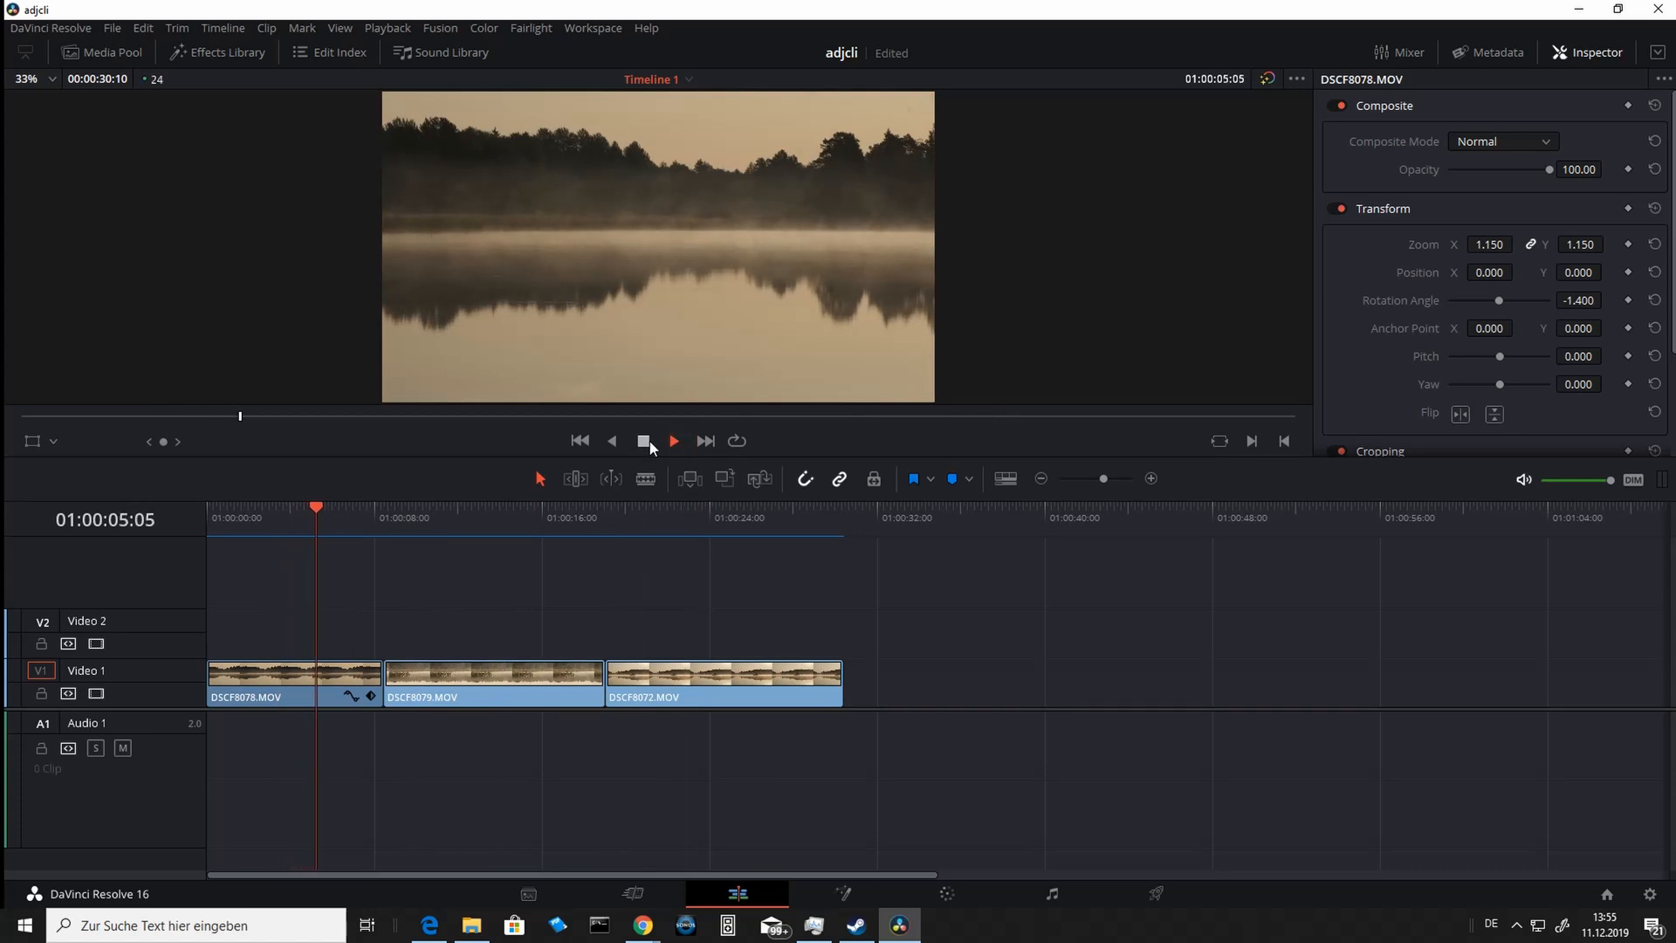
click(650, 442)
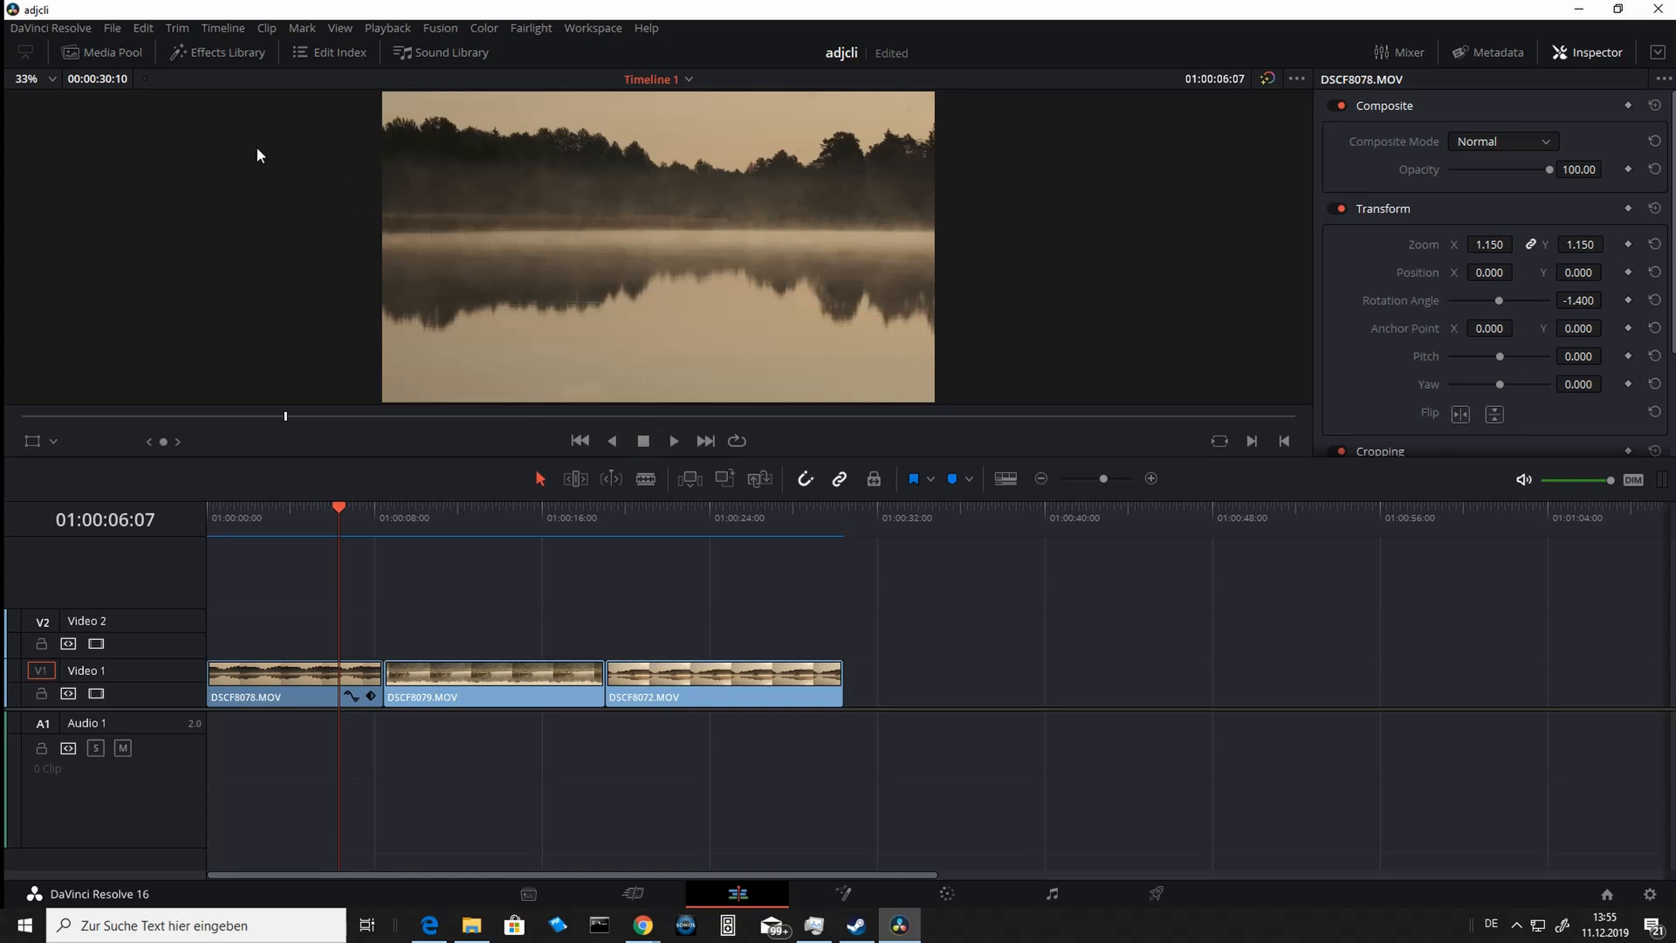
Add an Adjustment Clip from the effects at the start of Video 2 and extend it over all three clips
click(220, 55)
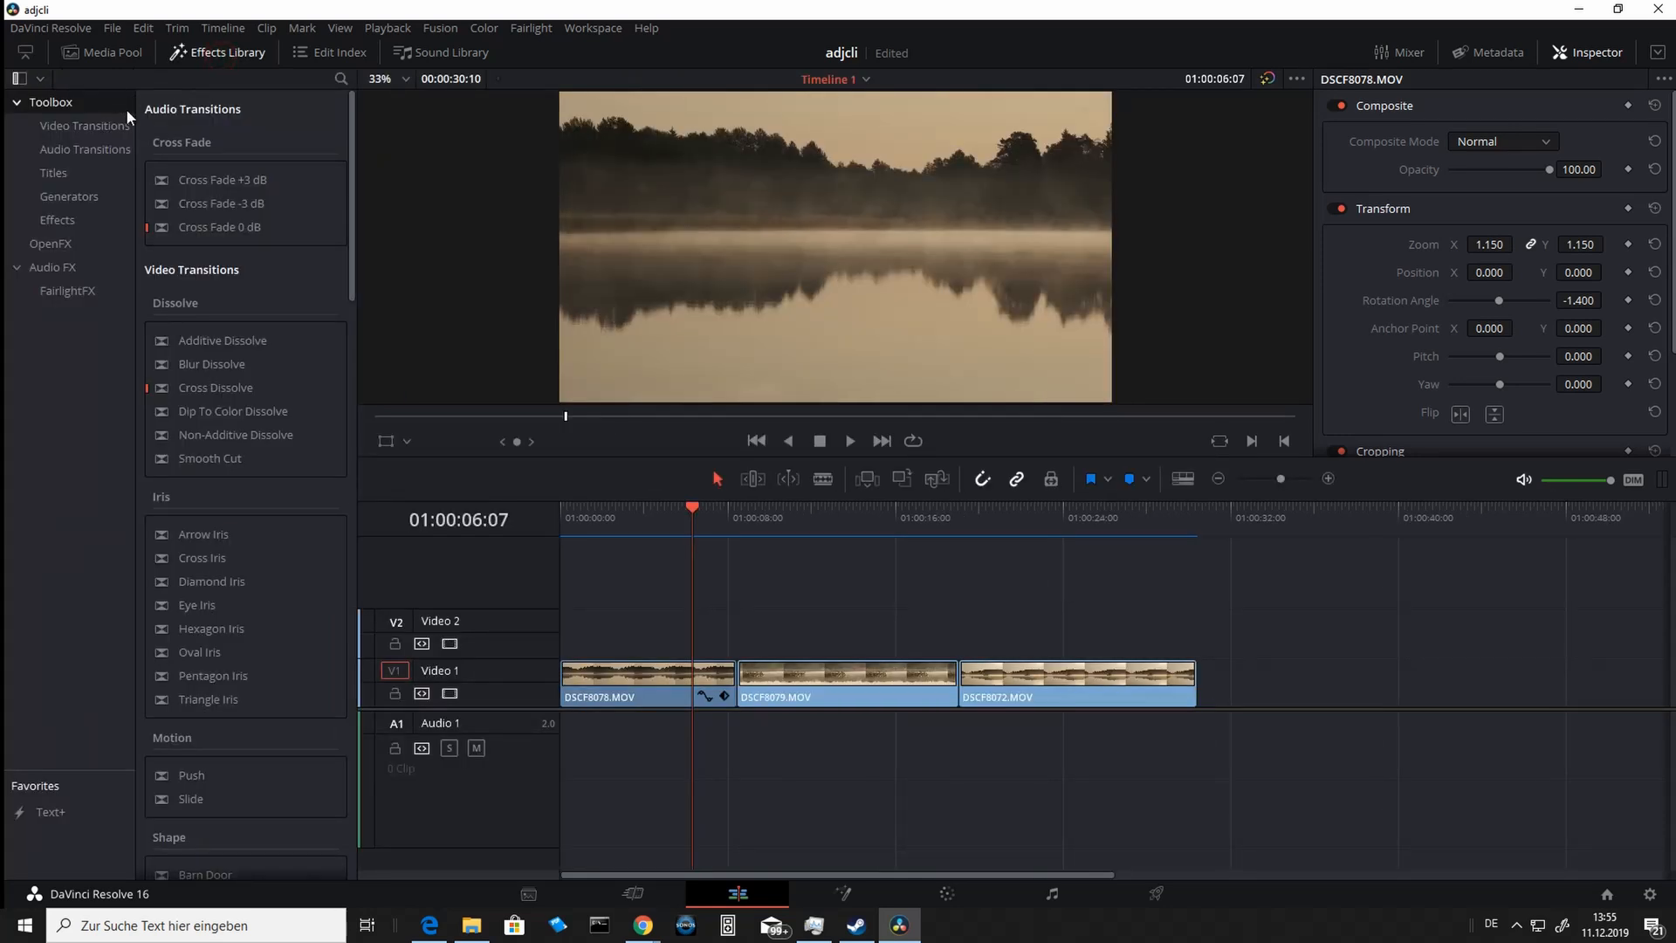
click(71, 219)
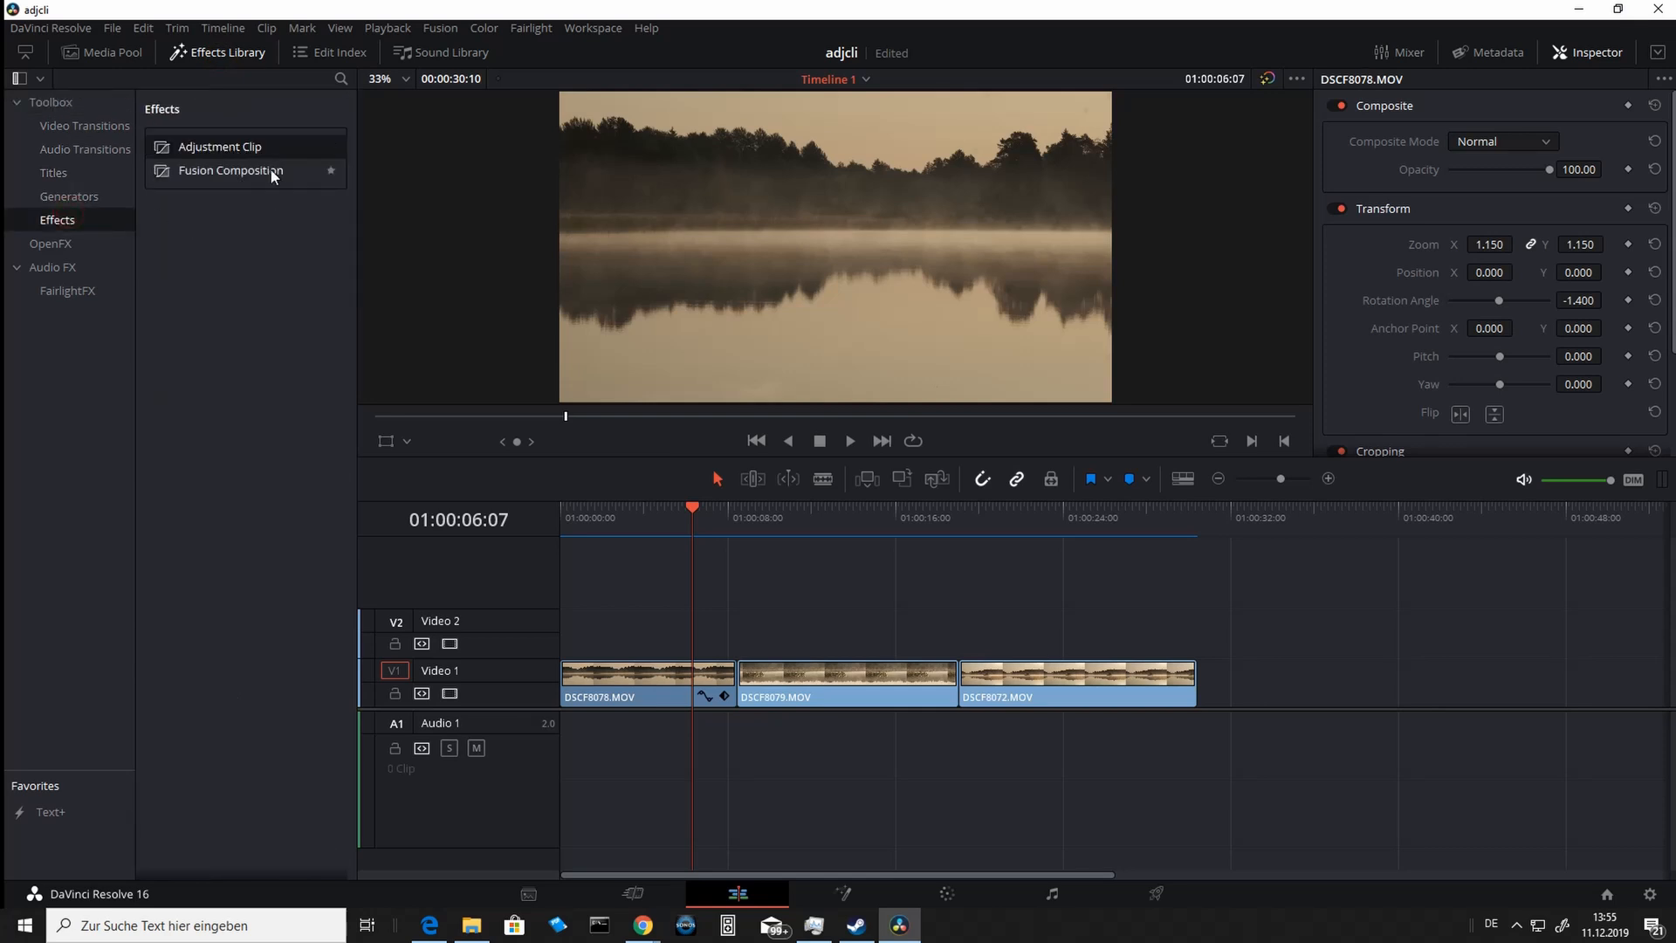
drag(213, 150, 562, 641)
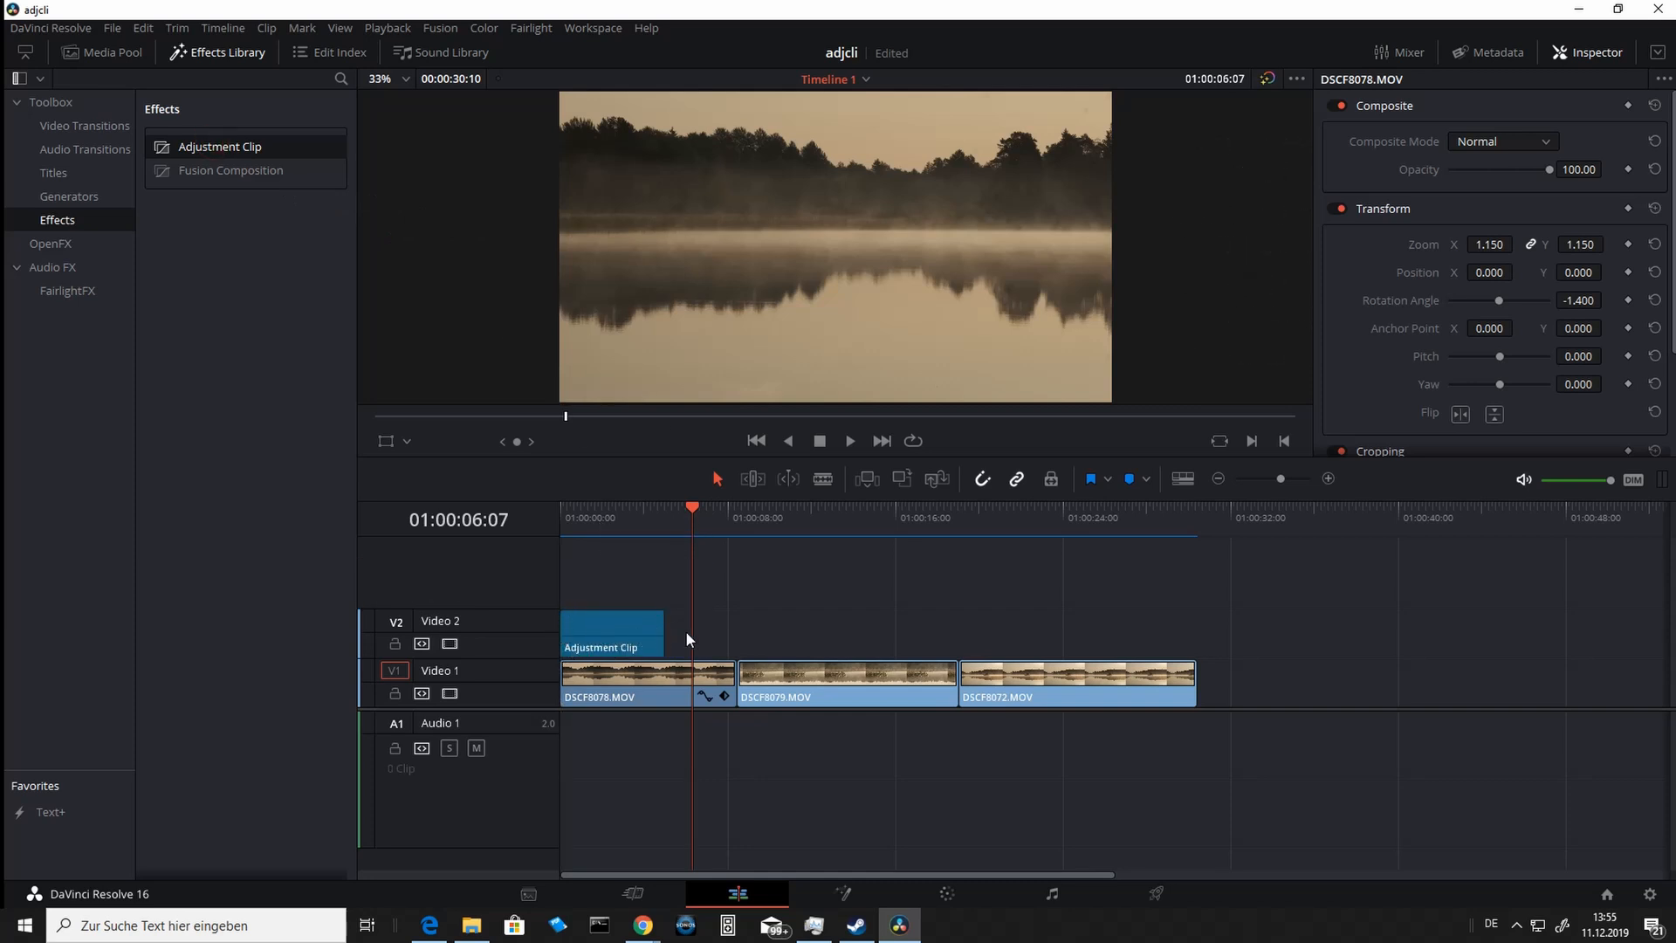
click(614, 629)
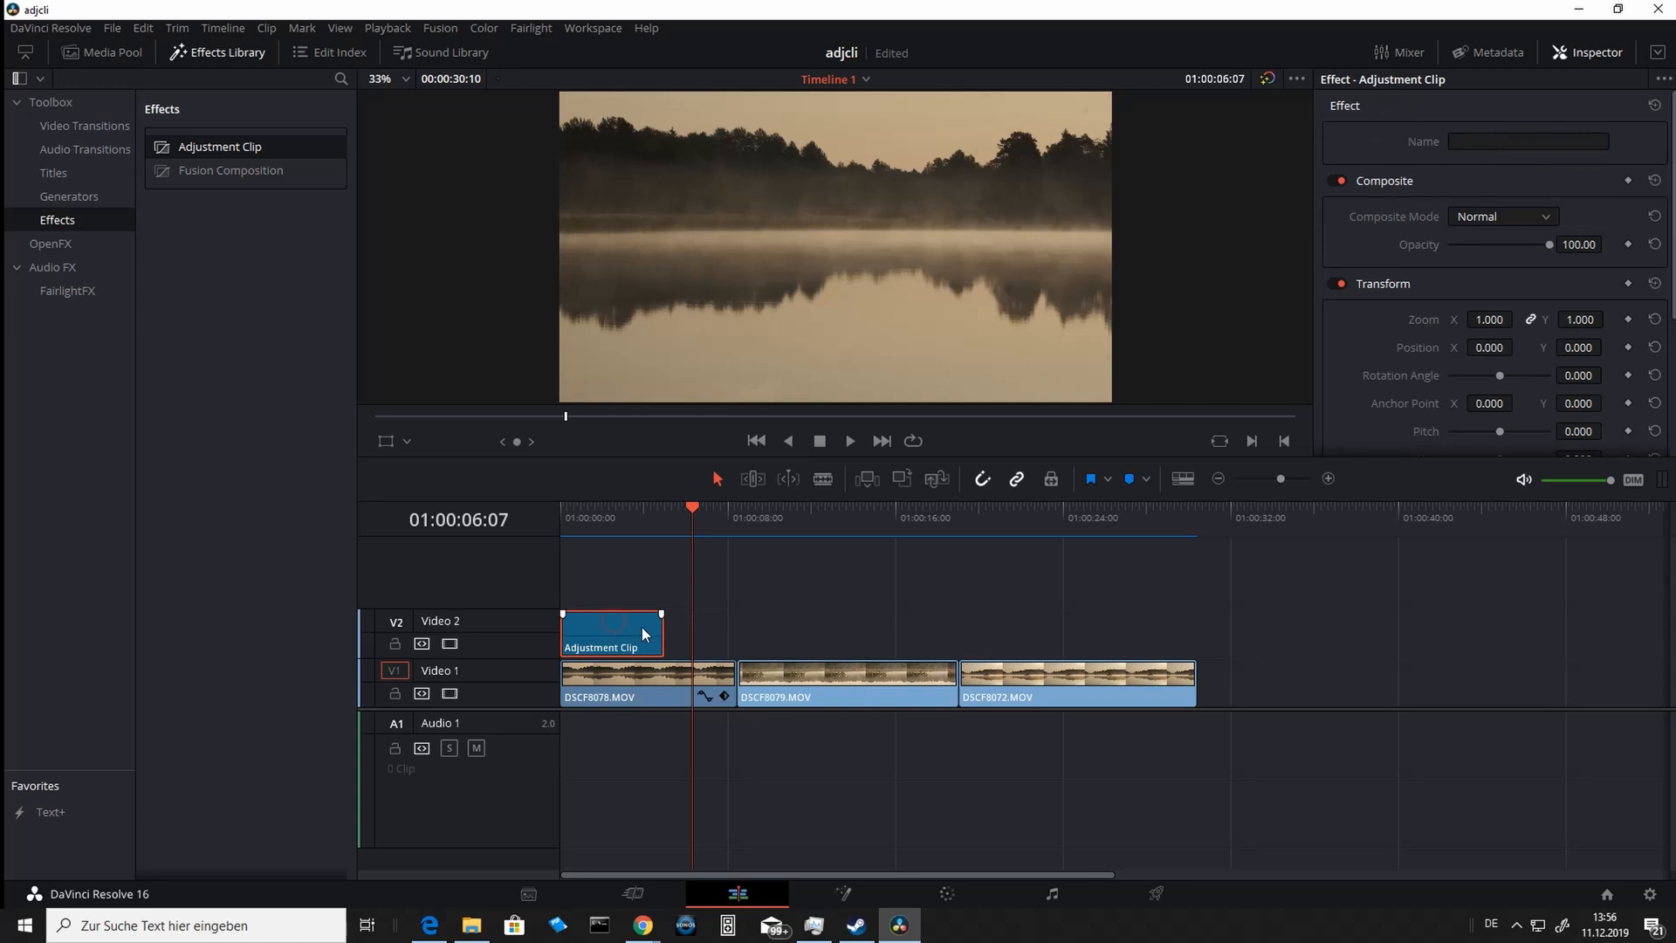
drag(656, 640, 1253, 617)
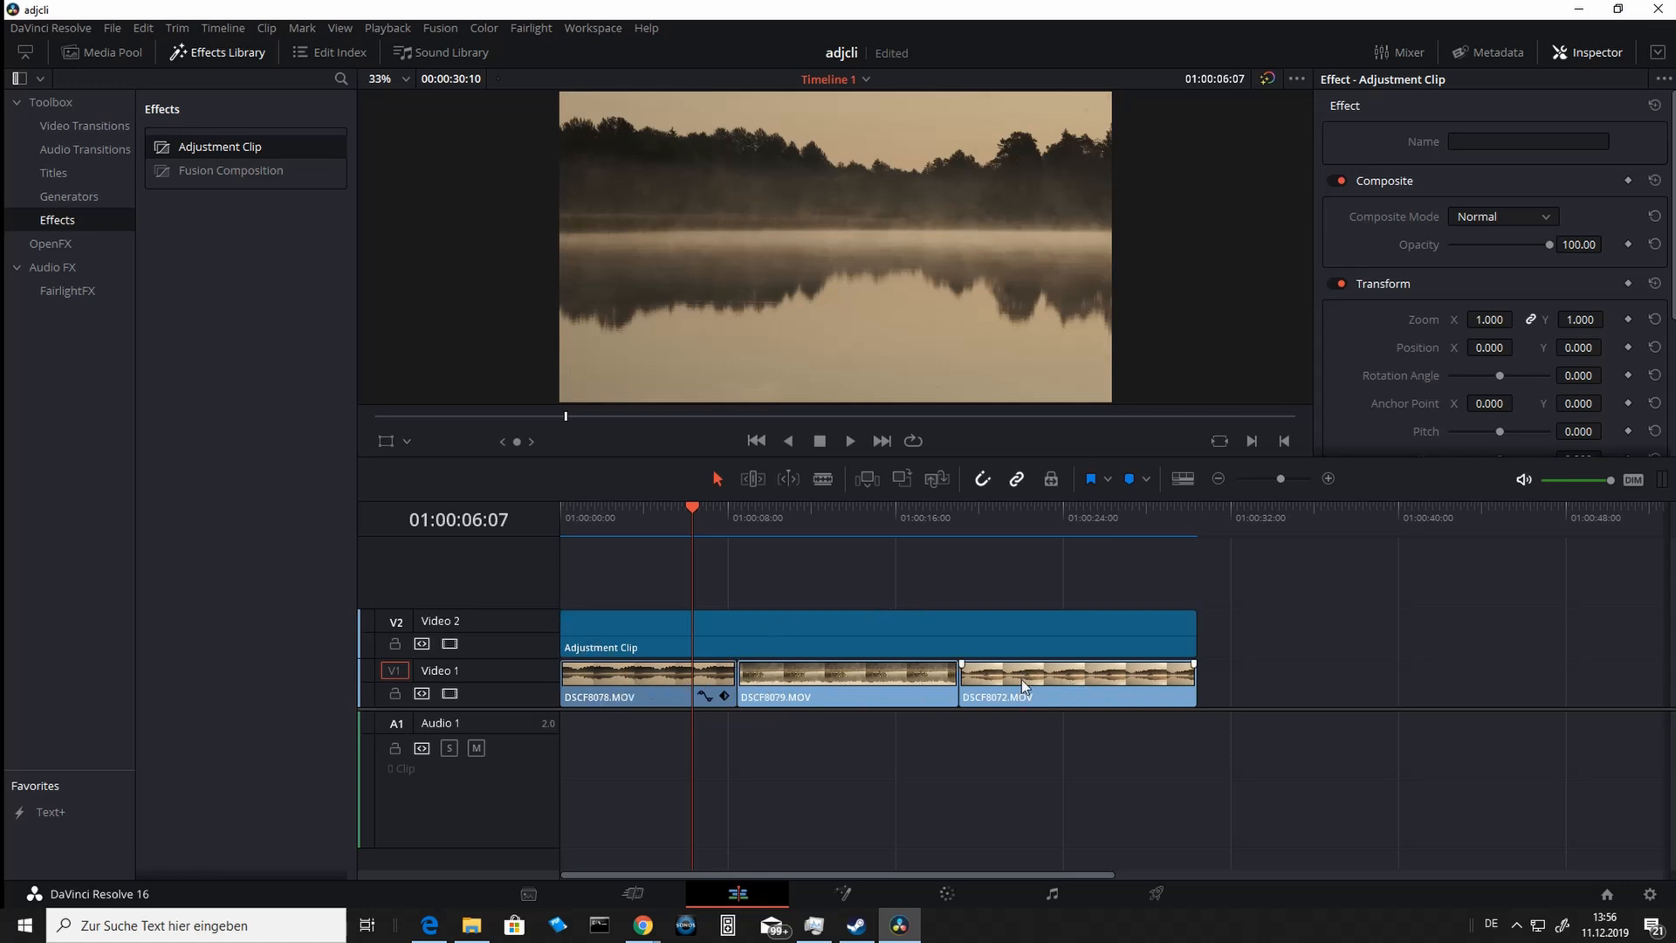
Tint the adjustment clip orange with Gain at about R 1.32, G 0.96, B 0.49, and check it over the second clip
click(804, 620)
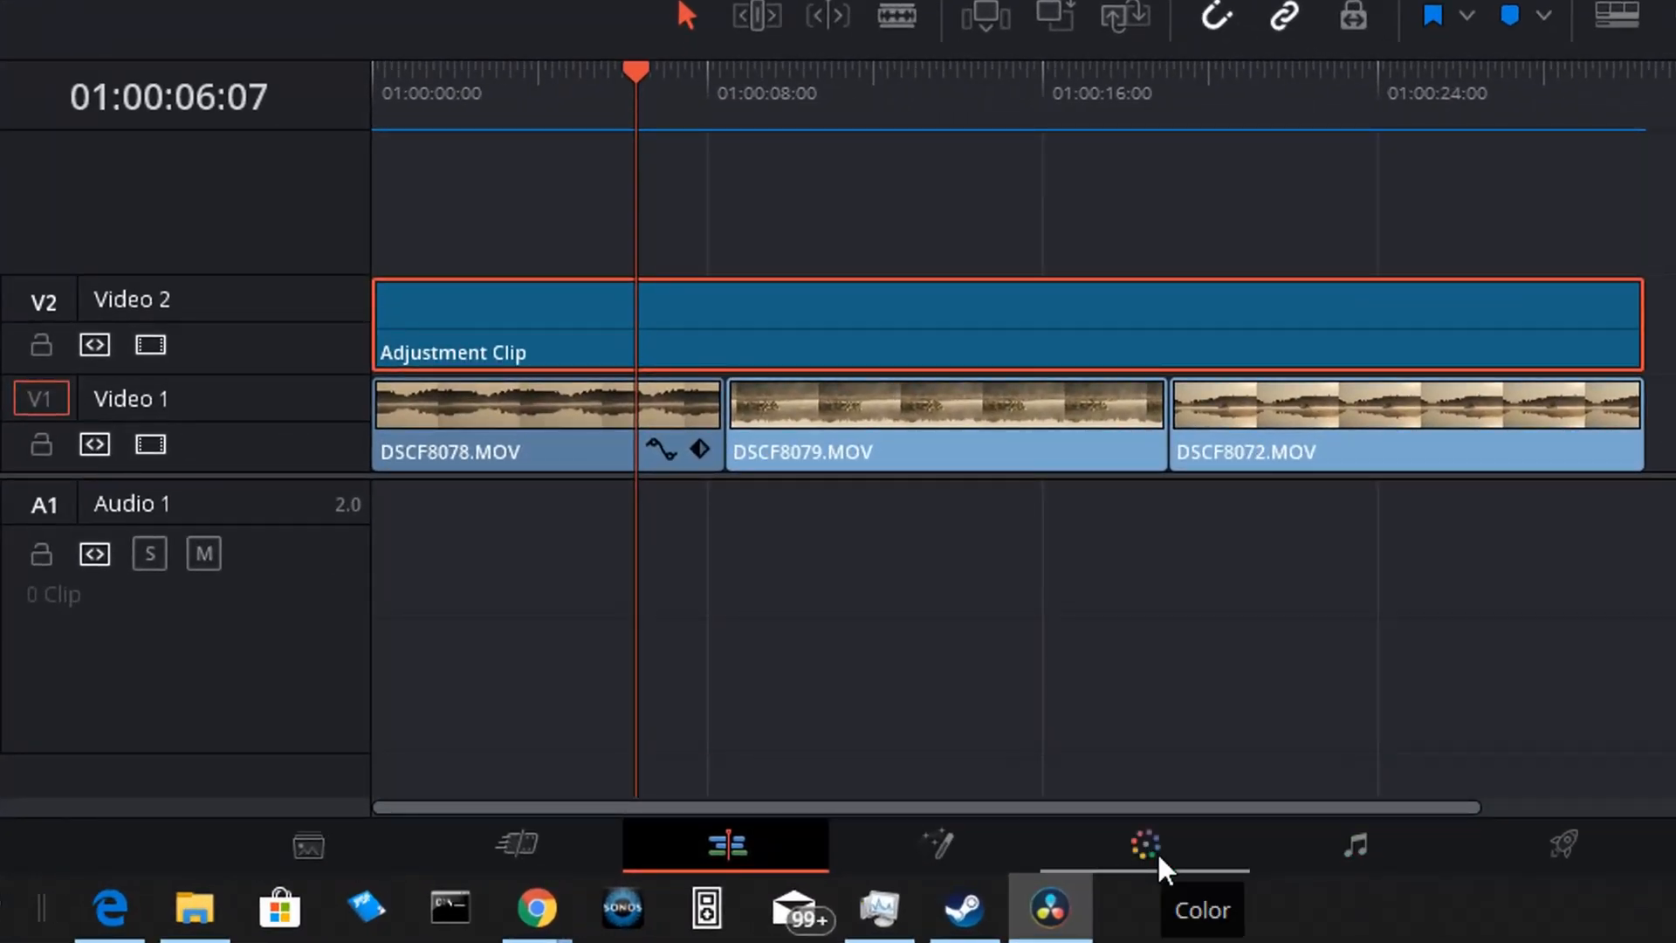
click(1156, 852)
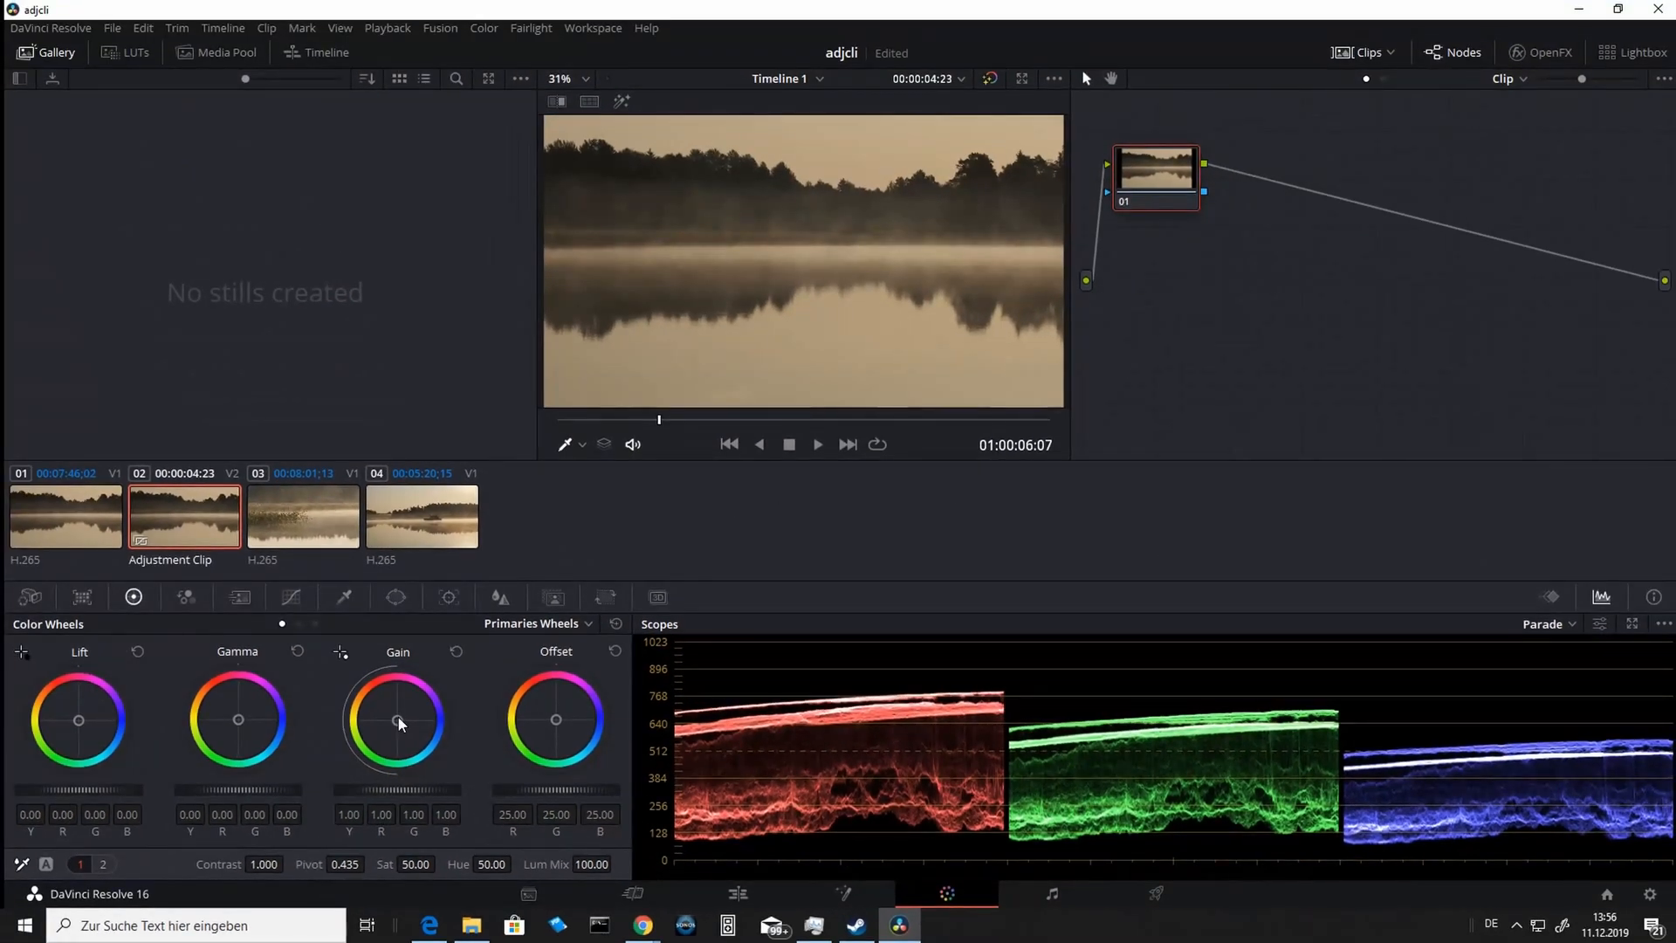
drag(398, 716, 386, 712)
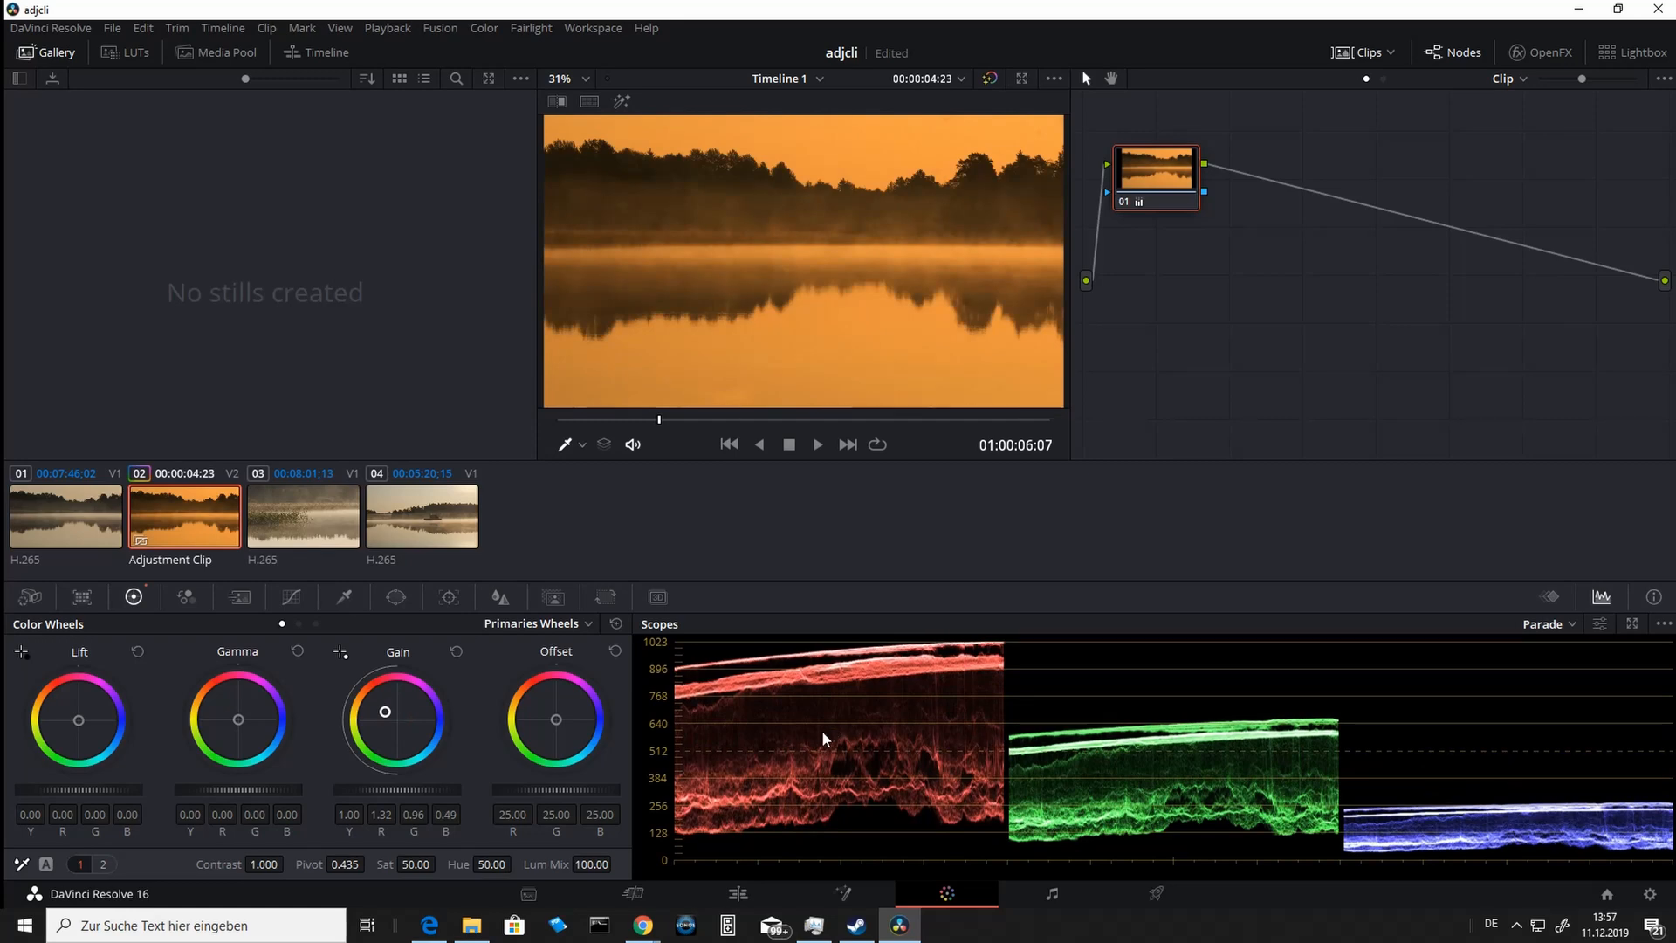
click(739, 895)
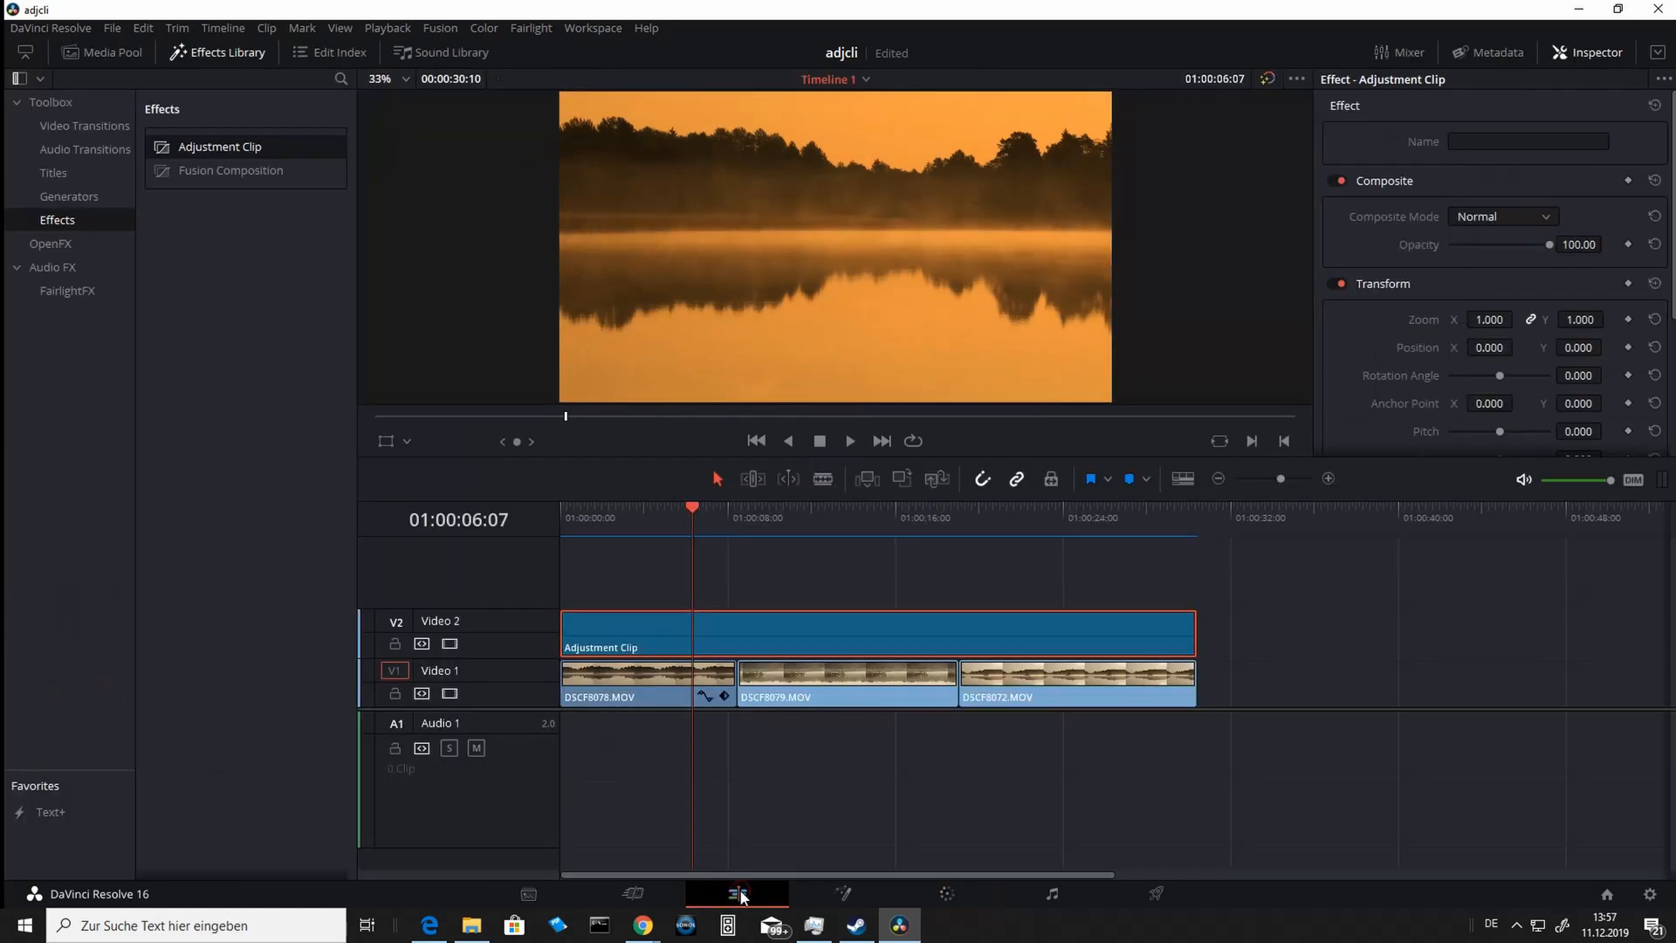
drag(693, 507, 930, 542)
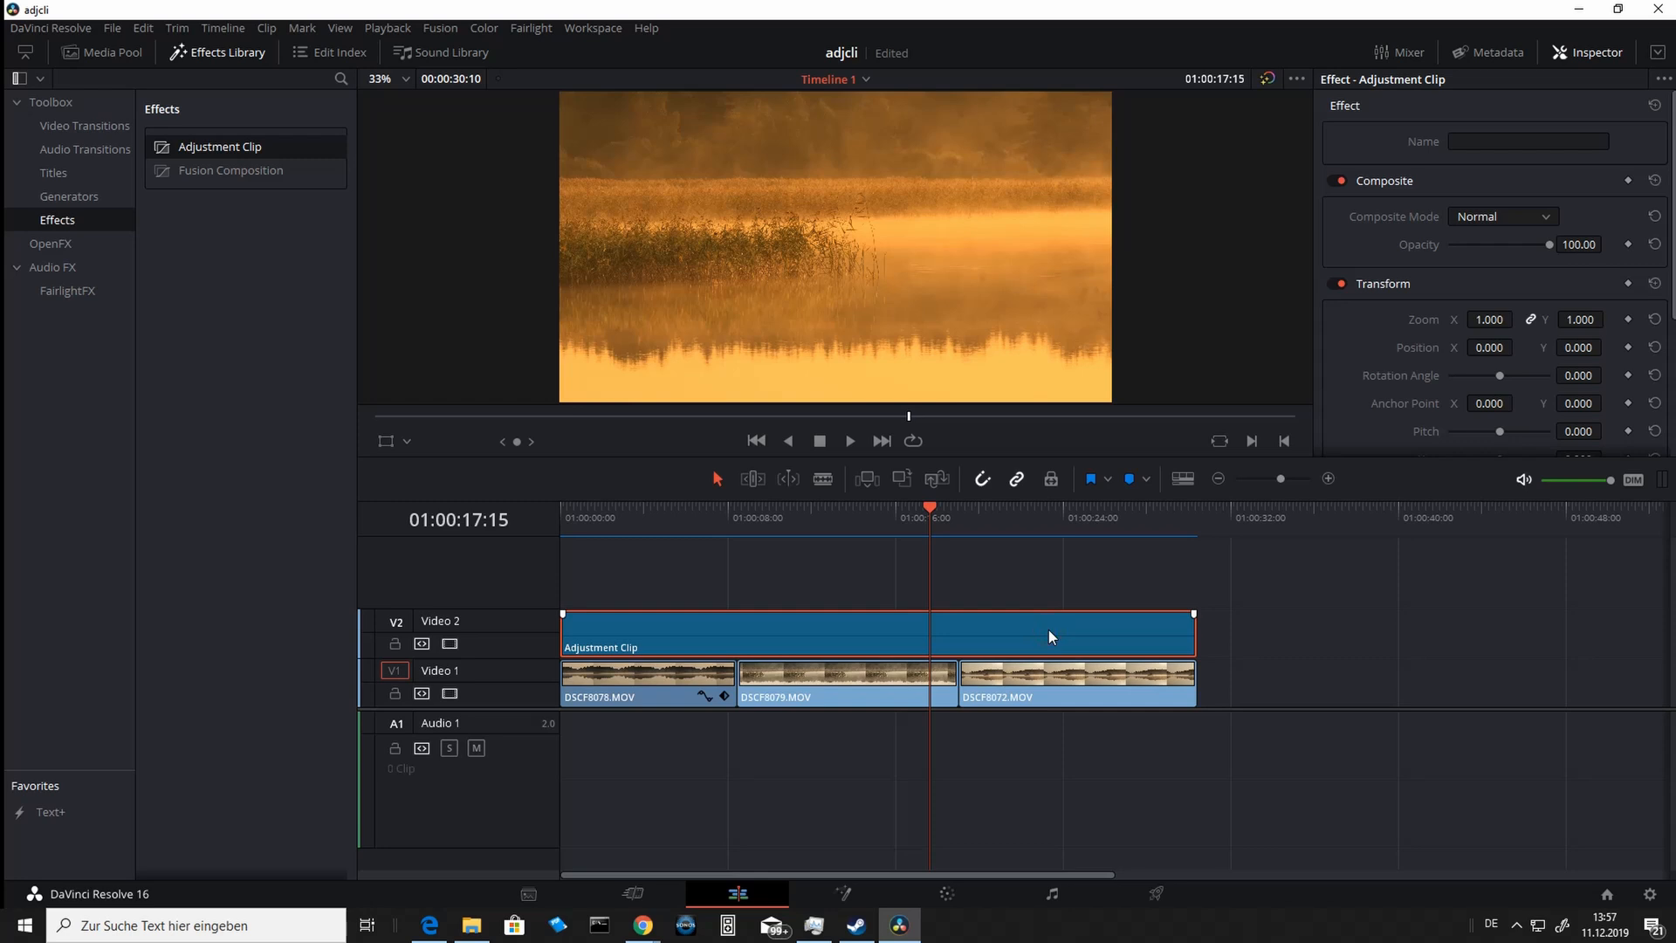
Replace the graded adjustment clip with a fresh Adjustment Clip spanning all three clips on Video 2
key(Delete)
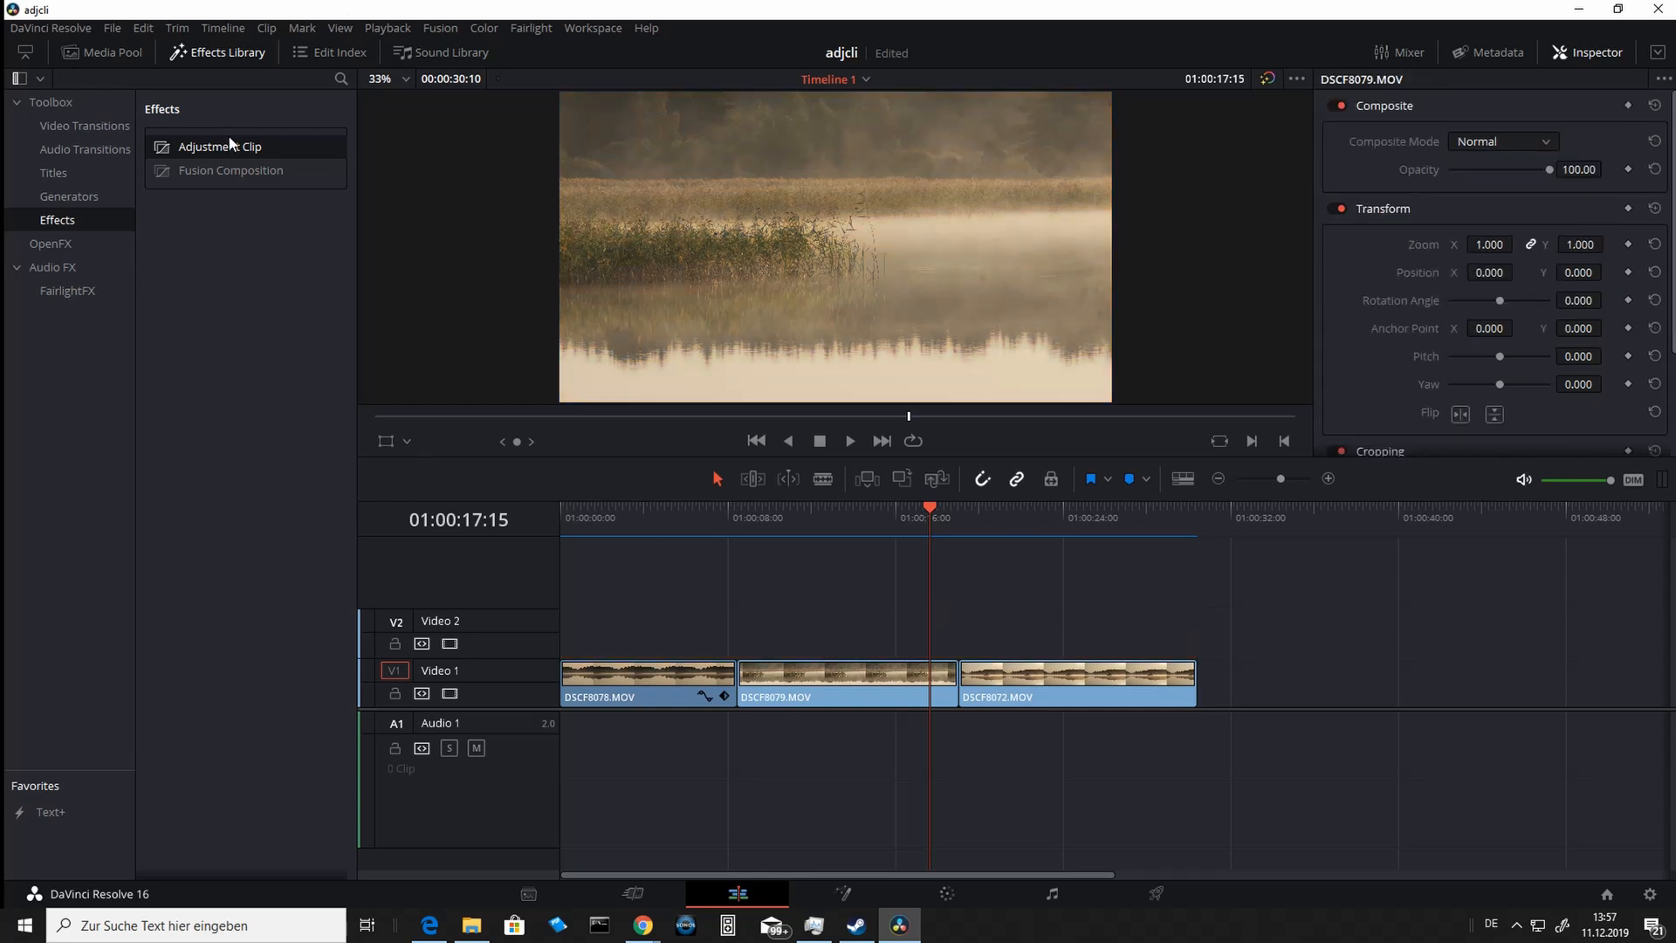
drag(231, 144, 1197, 636)
click(970, 627)
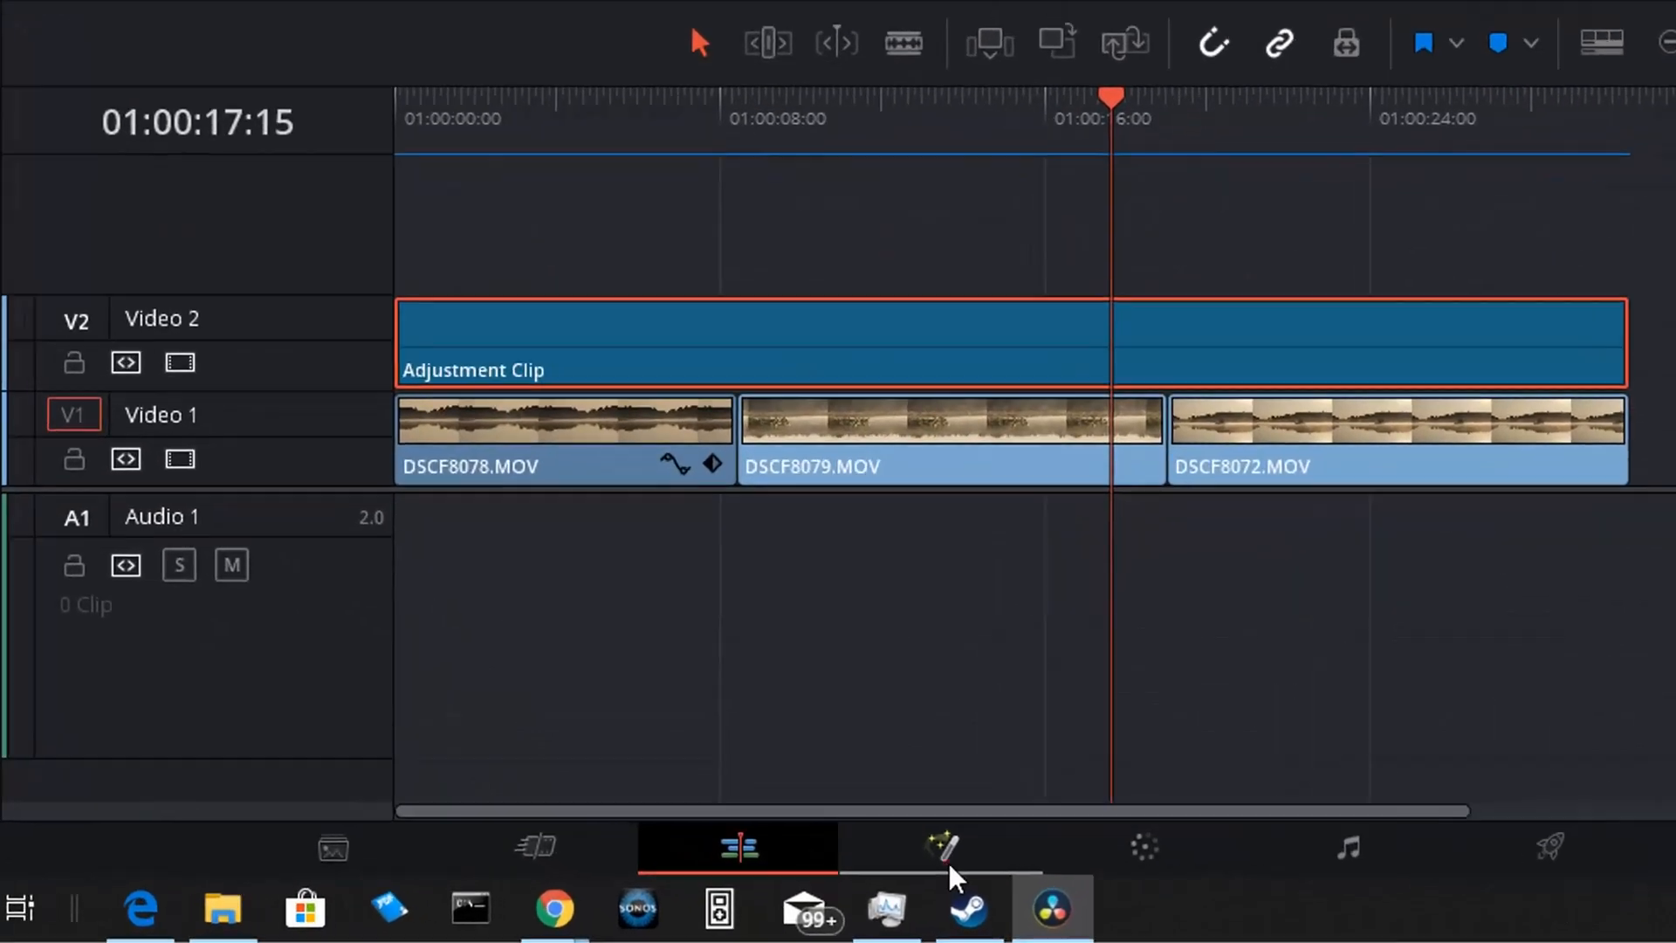
Insert a Blur node between MediaIn1 and MediaOut1 in the adjustment clip's Fusion composition
click(949, 865)
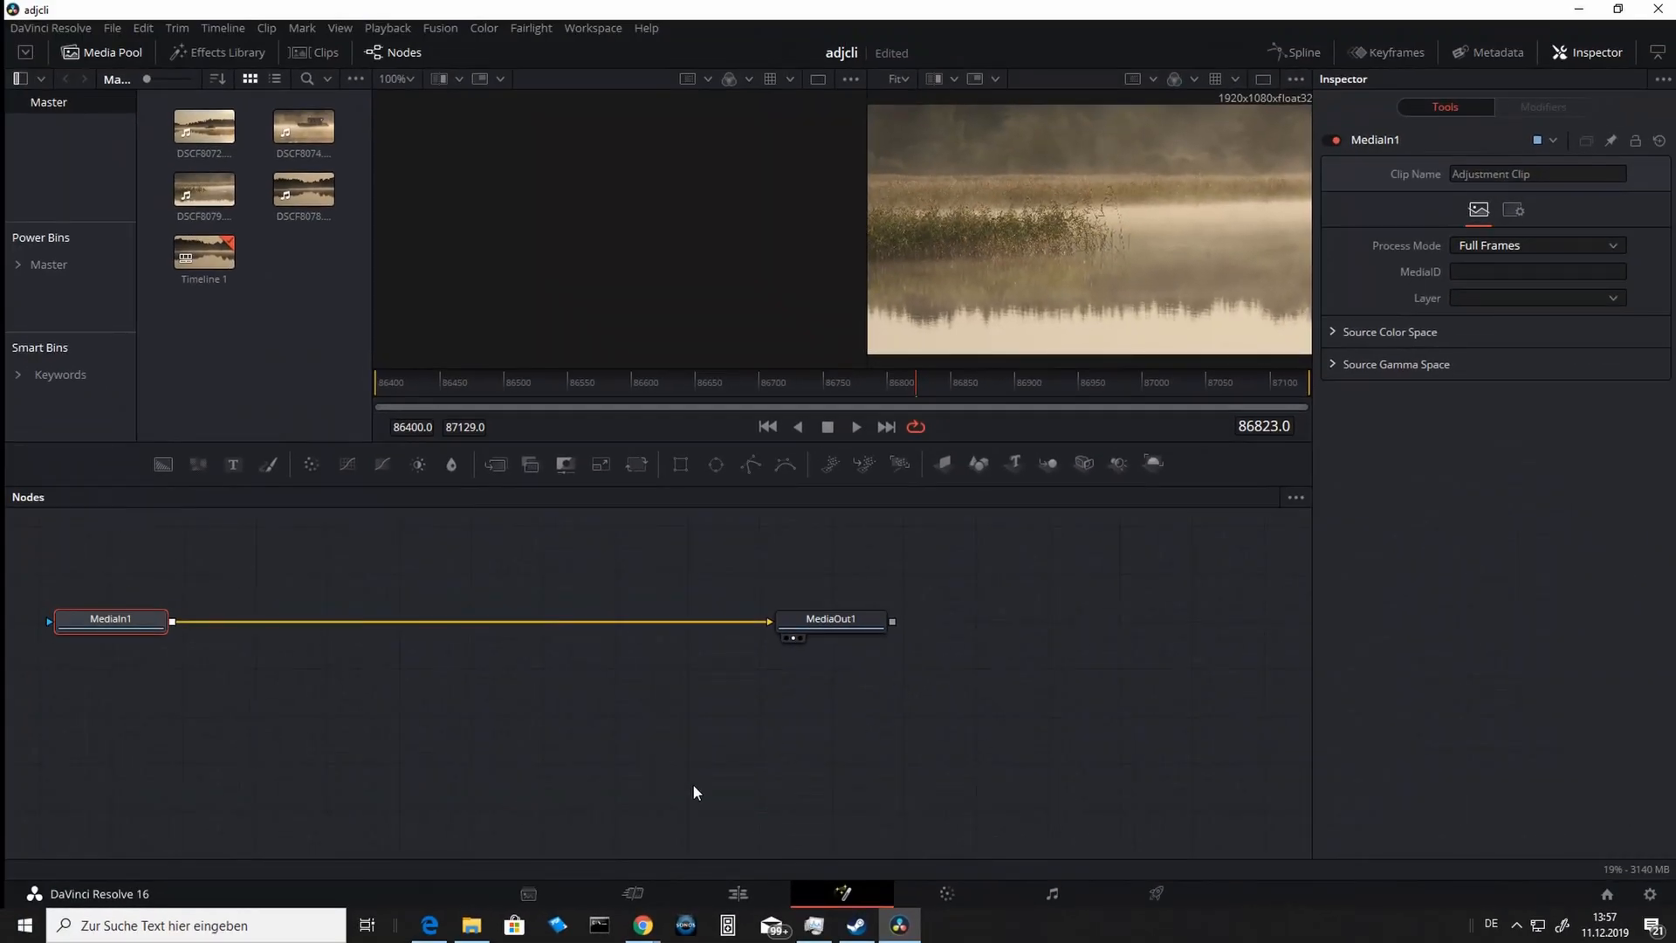
click(672, 624)
key(Delete)
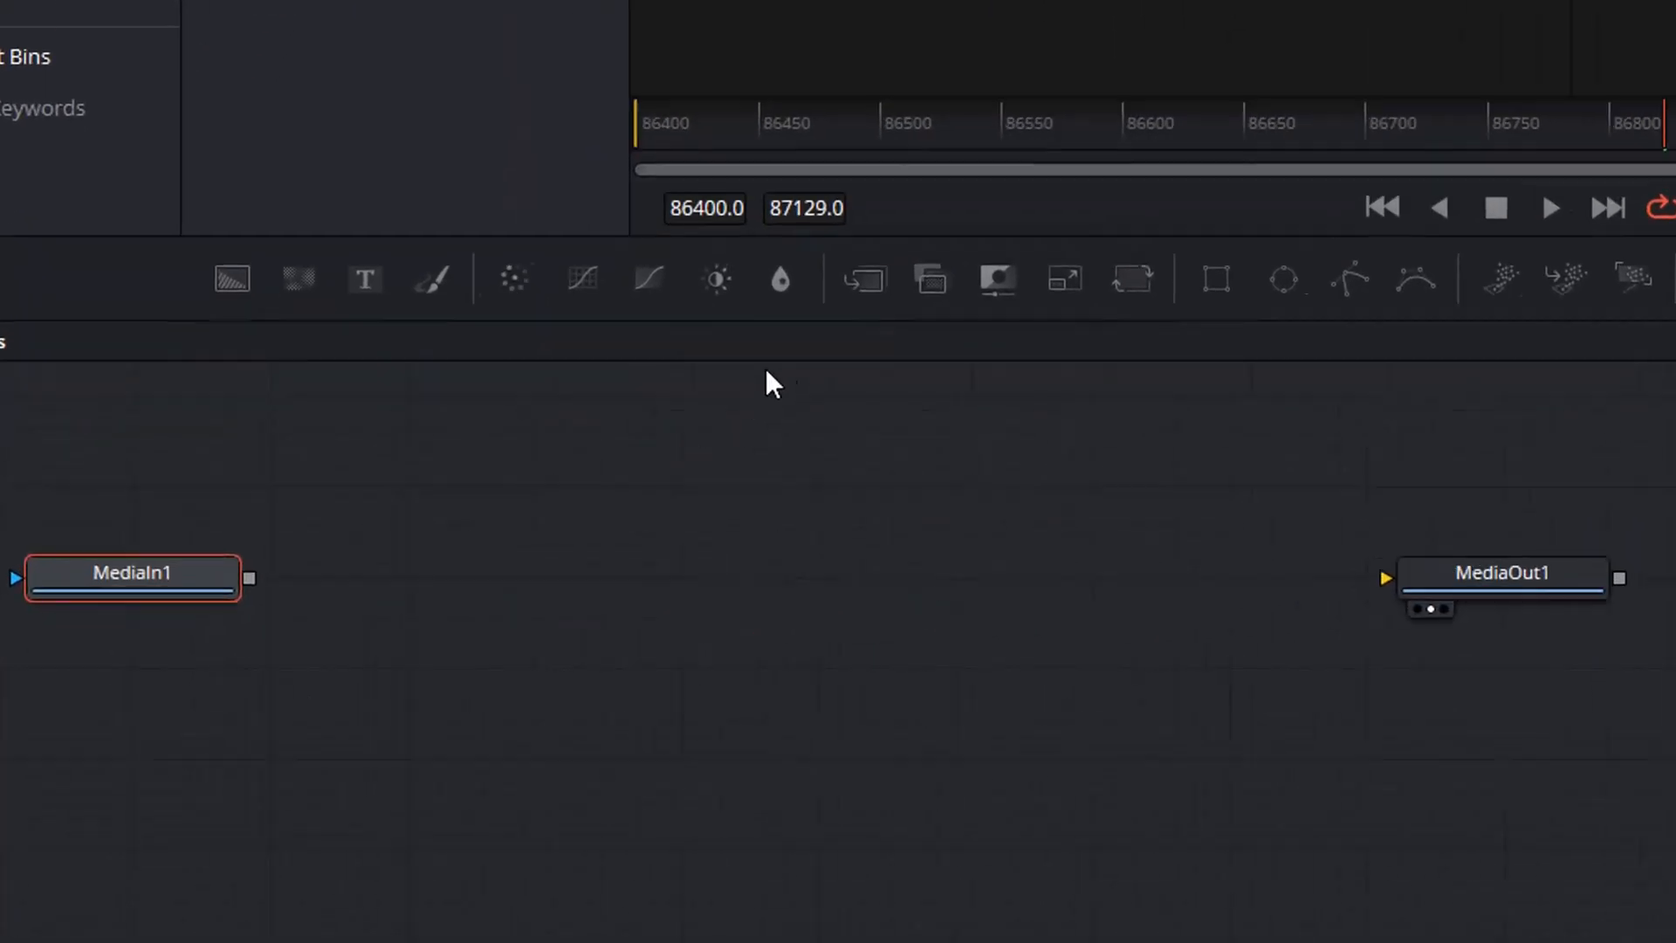
click(782, 285)
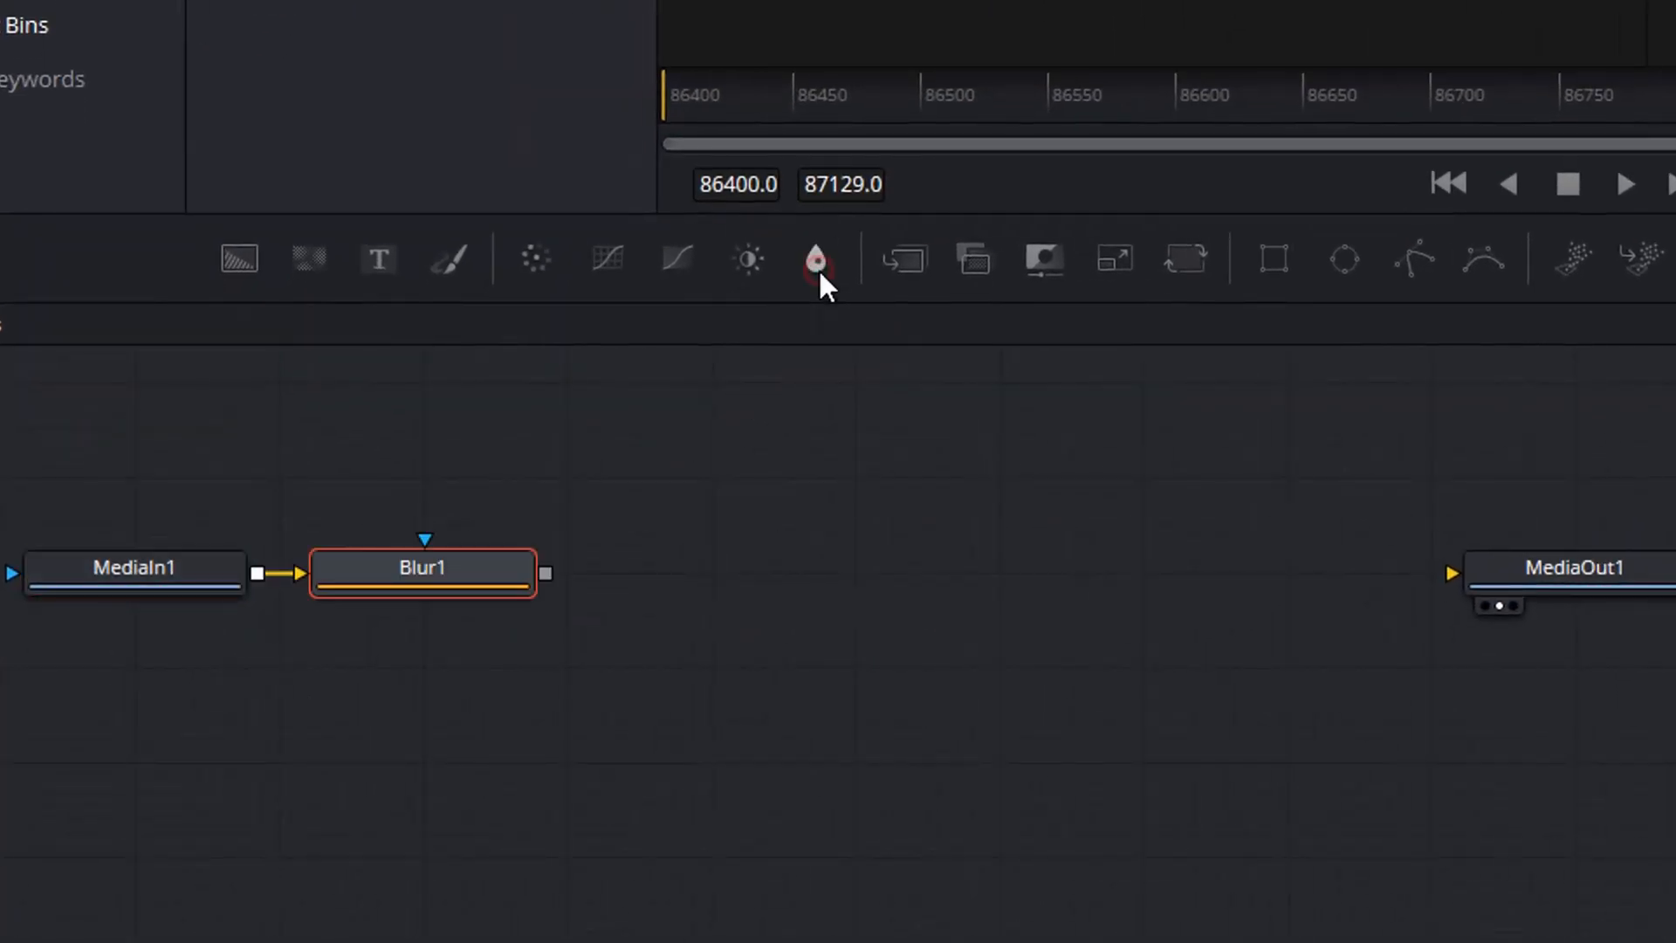
drag(545, 574, 1458, 586)
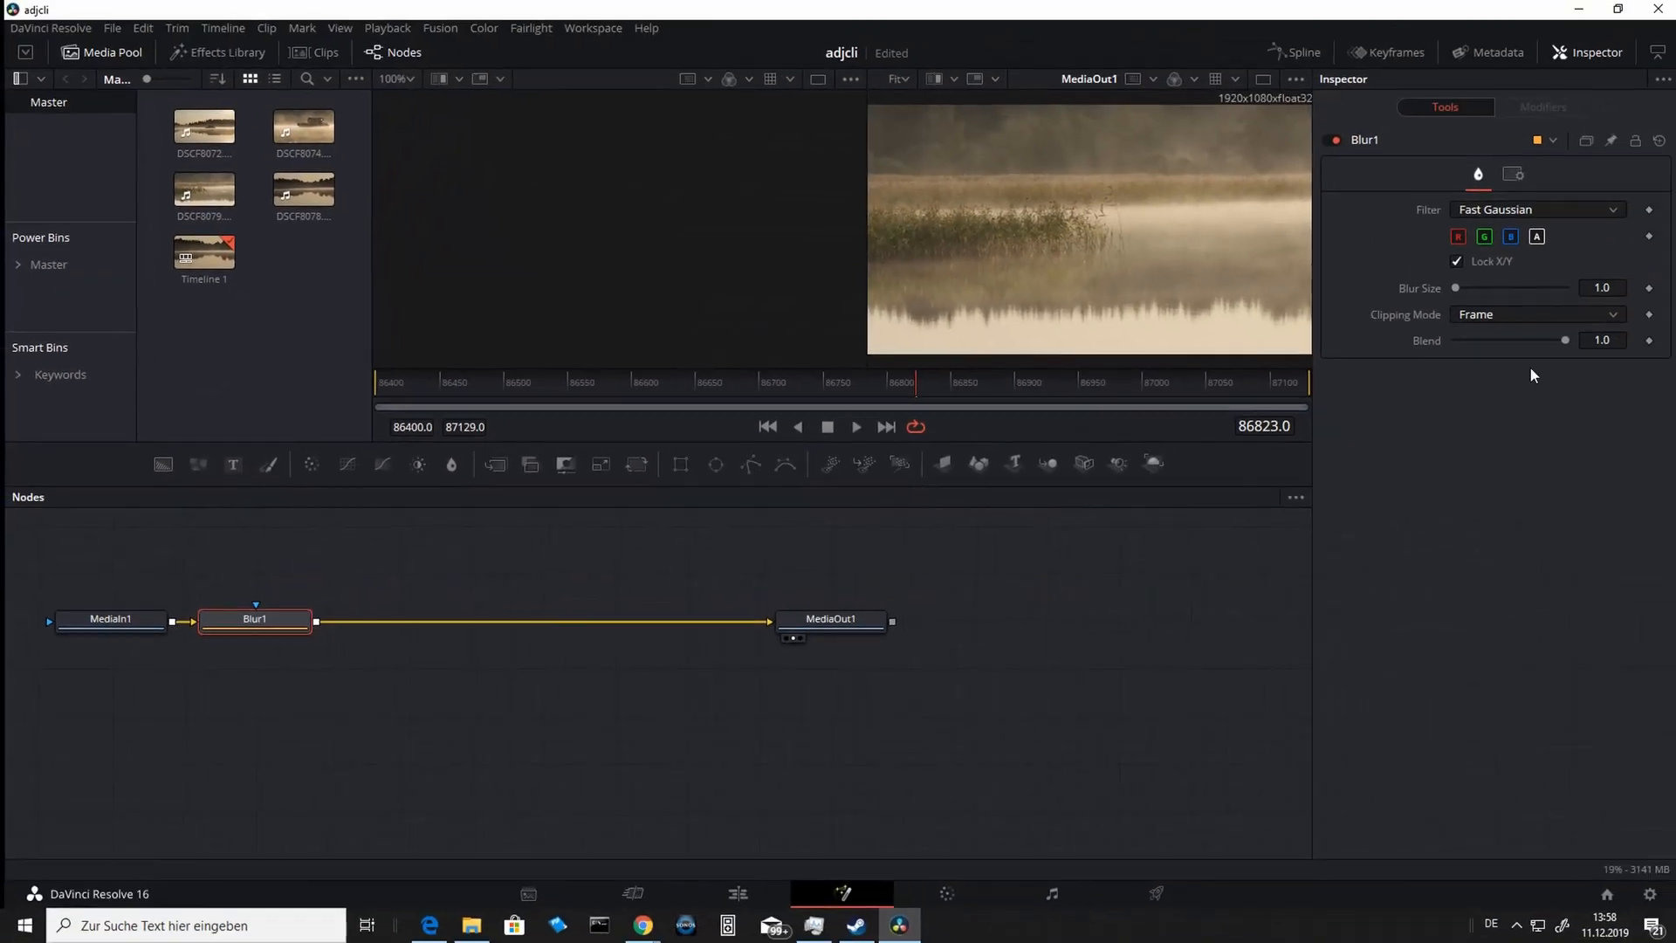
Increase the Blur node's blur size until the image is clearly blurred, and review it along the edit timeline
drag(1456, 287, 1476, 288)
mouse_move(1280, 512)
mouse_down()
mouse_move(1261, 512)
mouse_move(1276, 521)
mouse_up()
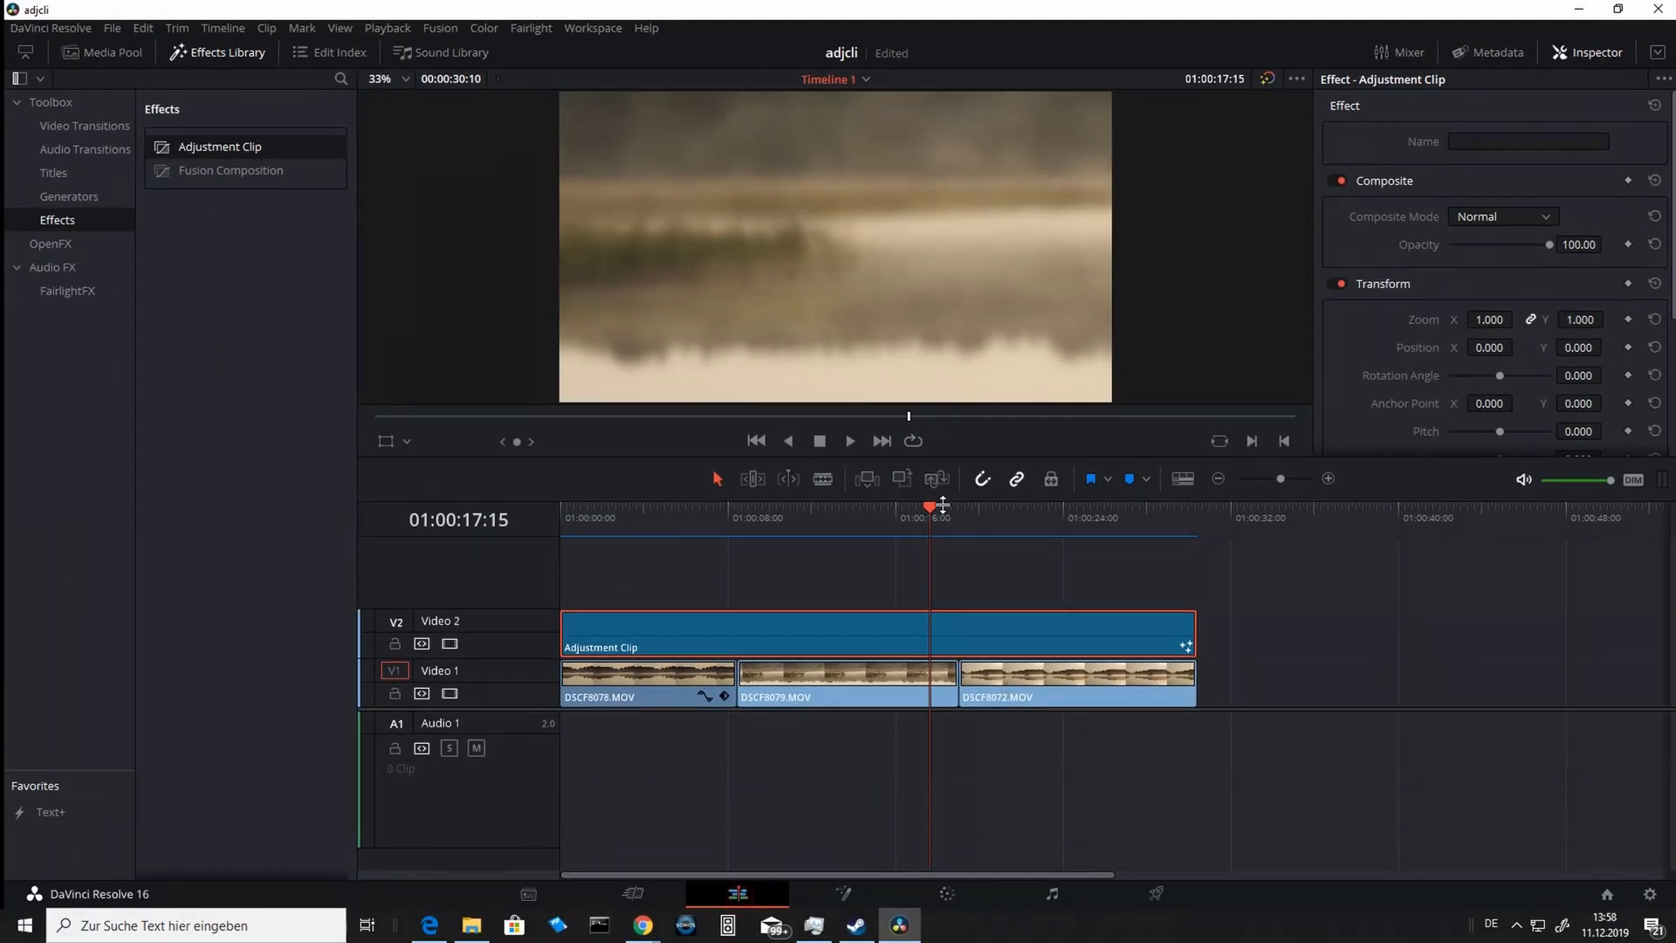
drag(943, 505, 747, 581)
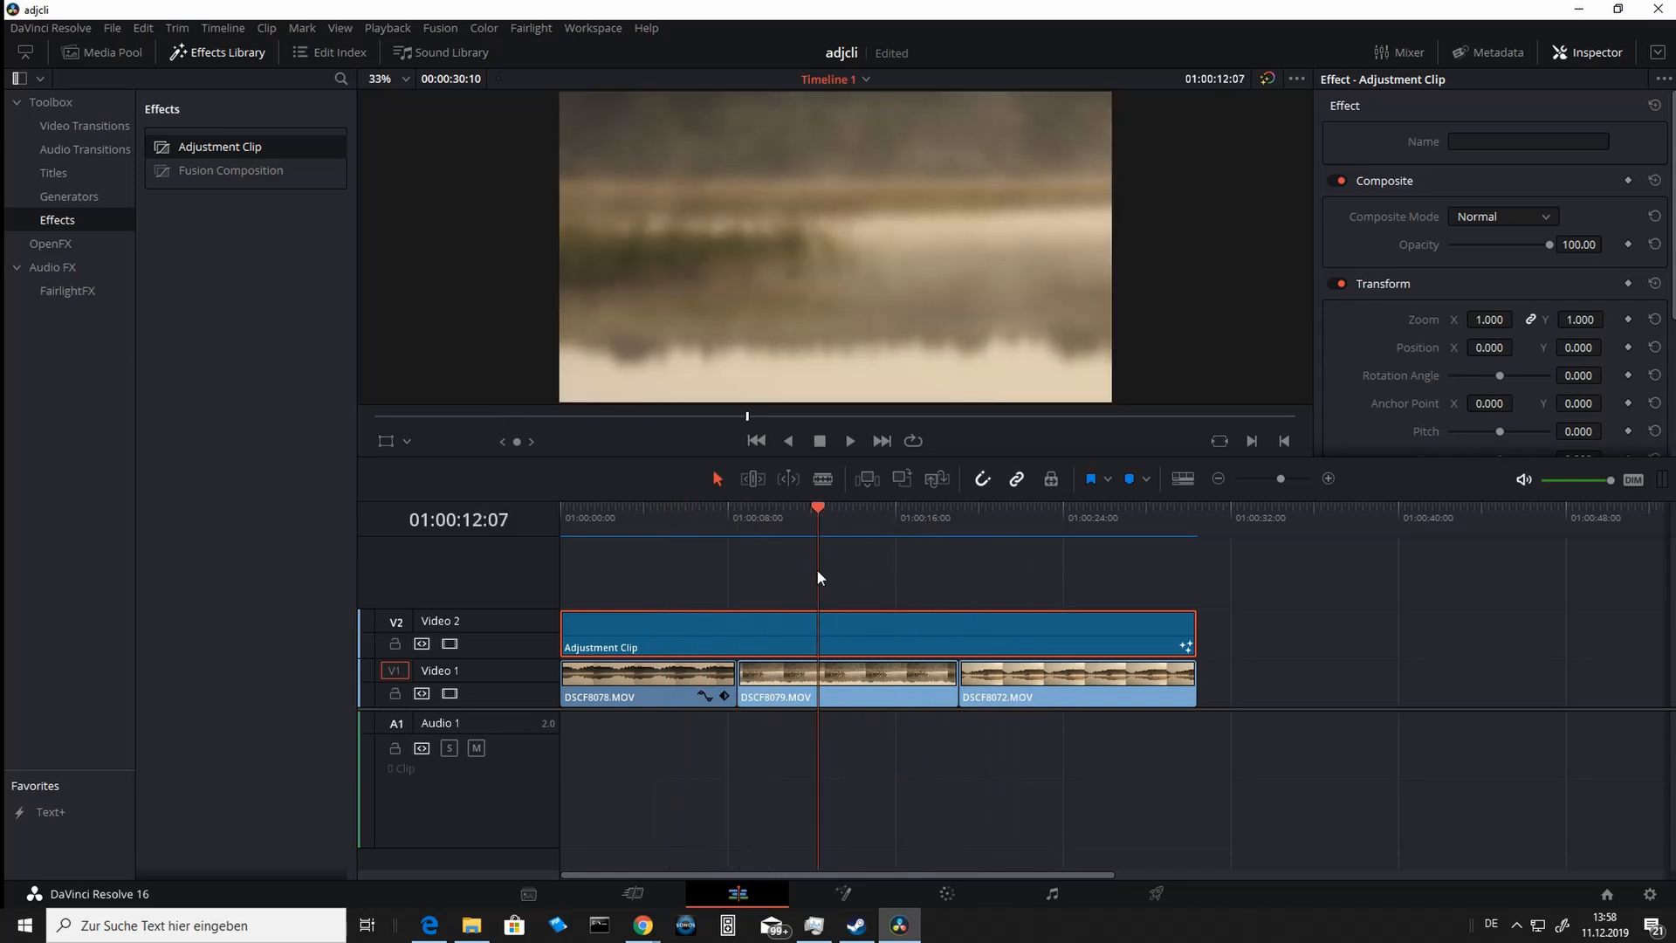
Try the adjustment clip starting about 6 seconds in, play across its start, and return it to the timeline's beginning
drag(715, 646, 840, 641)
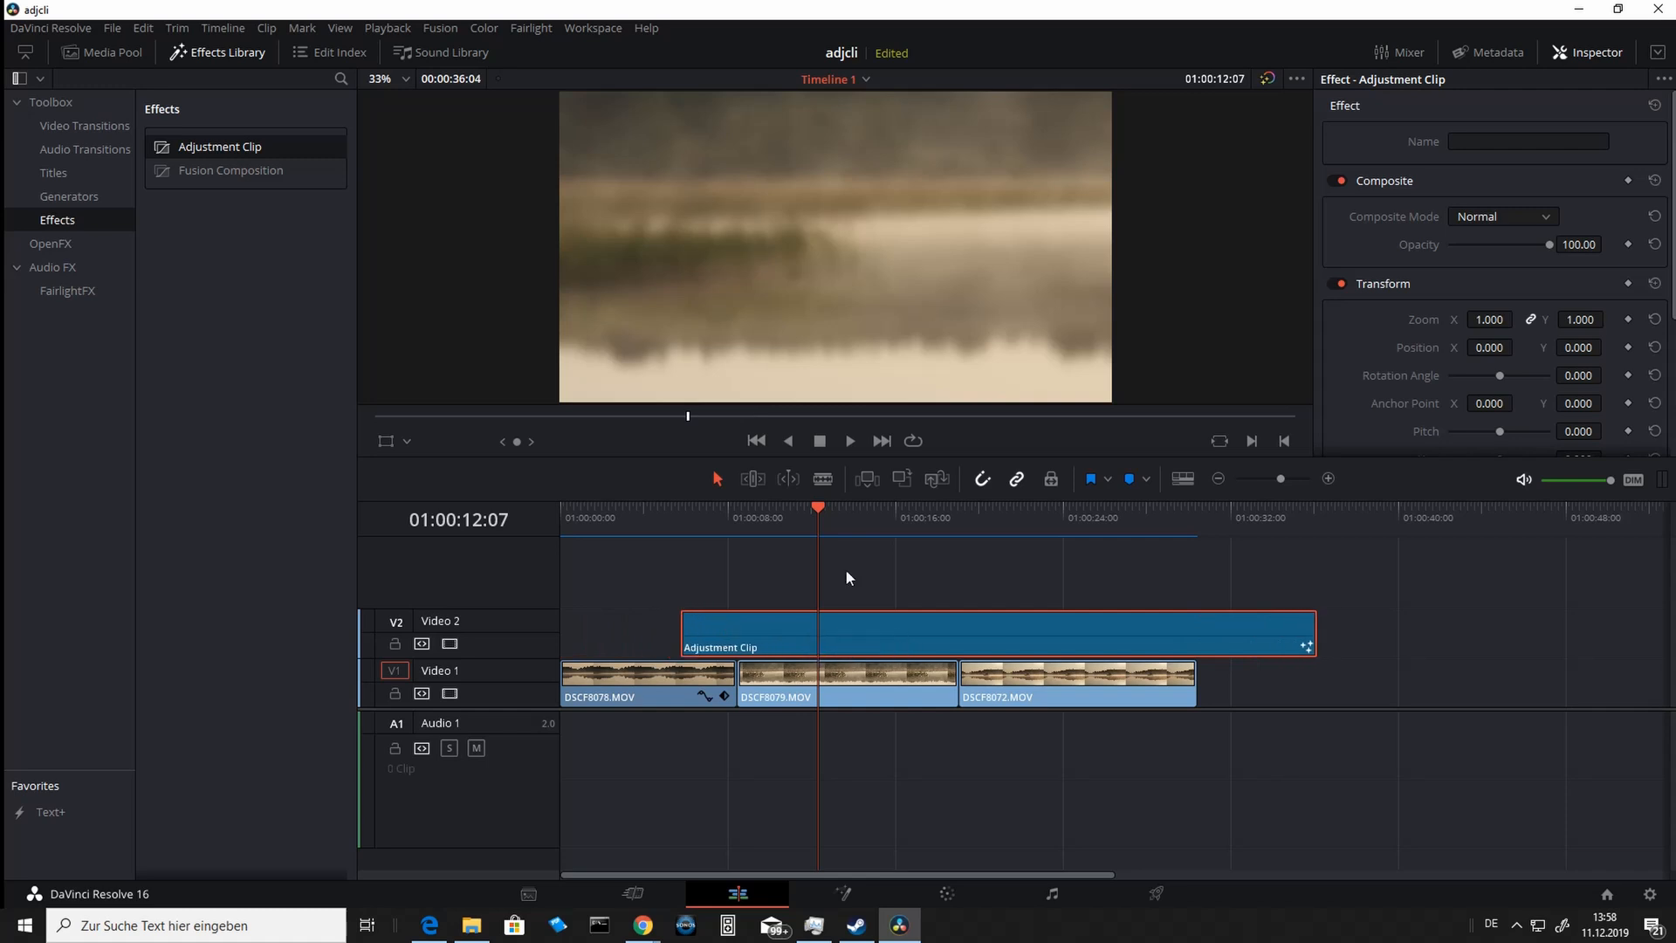
drag(819, 511, 657, 516)
click(850, 441)
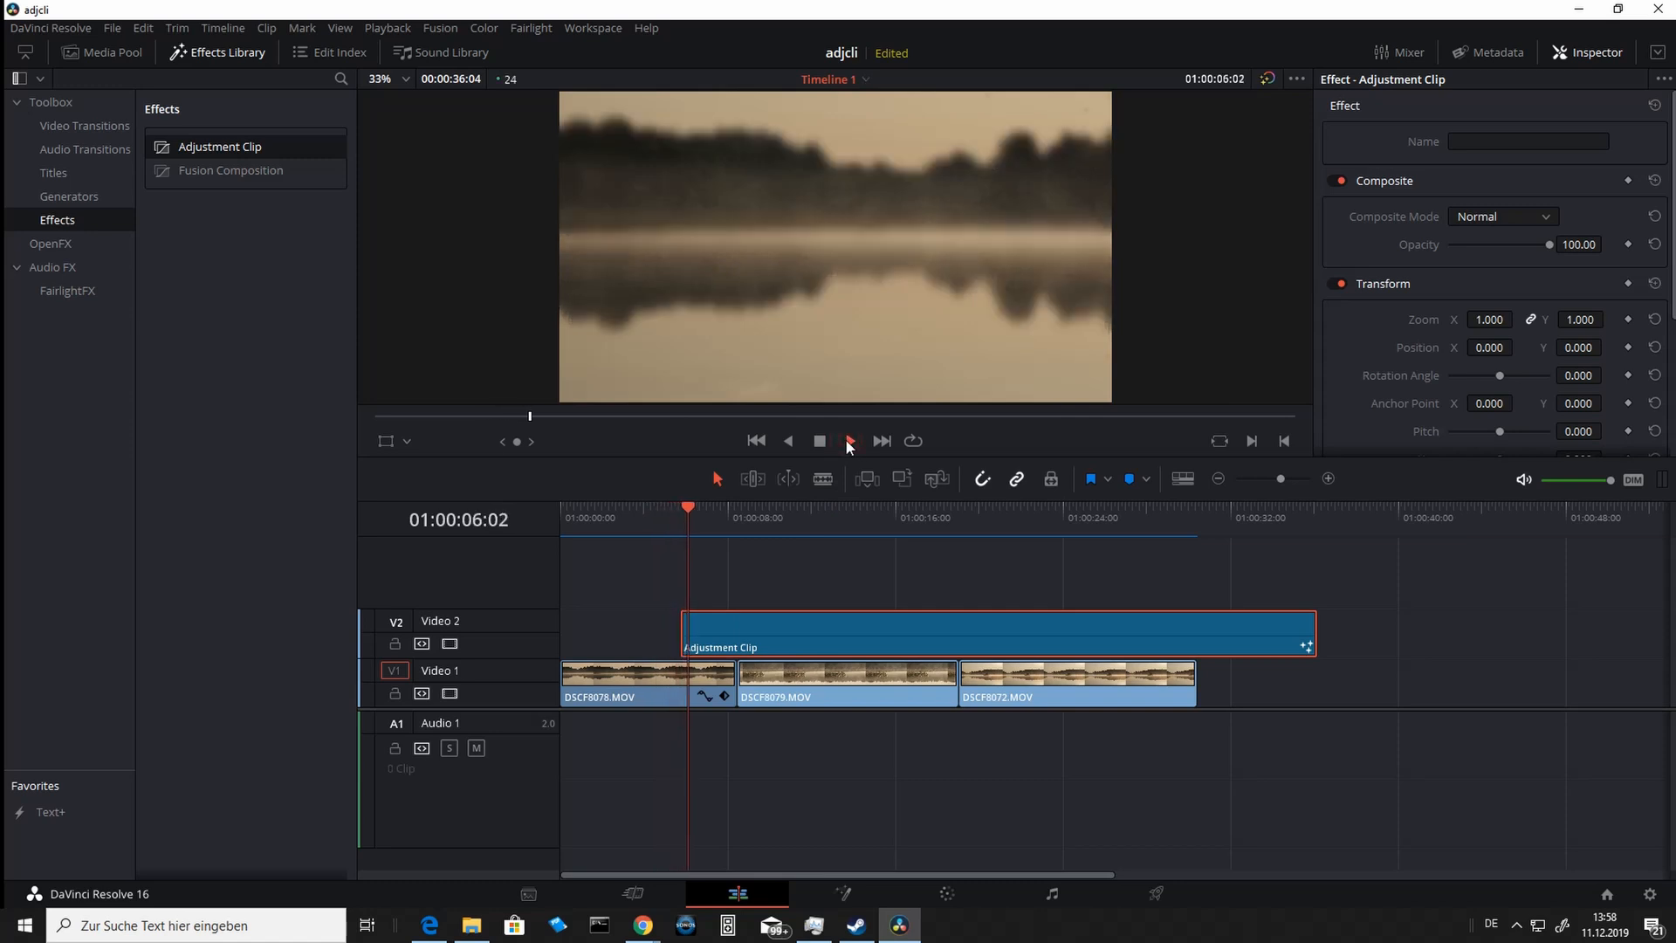
click(821, 442)
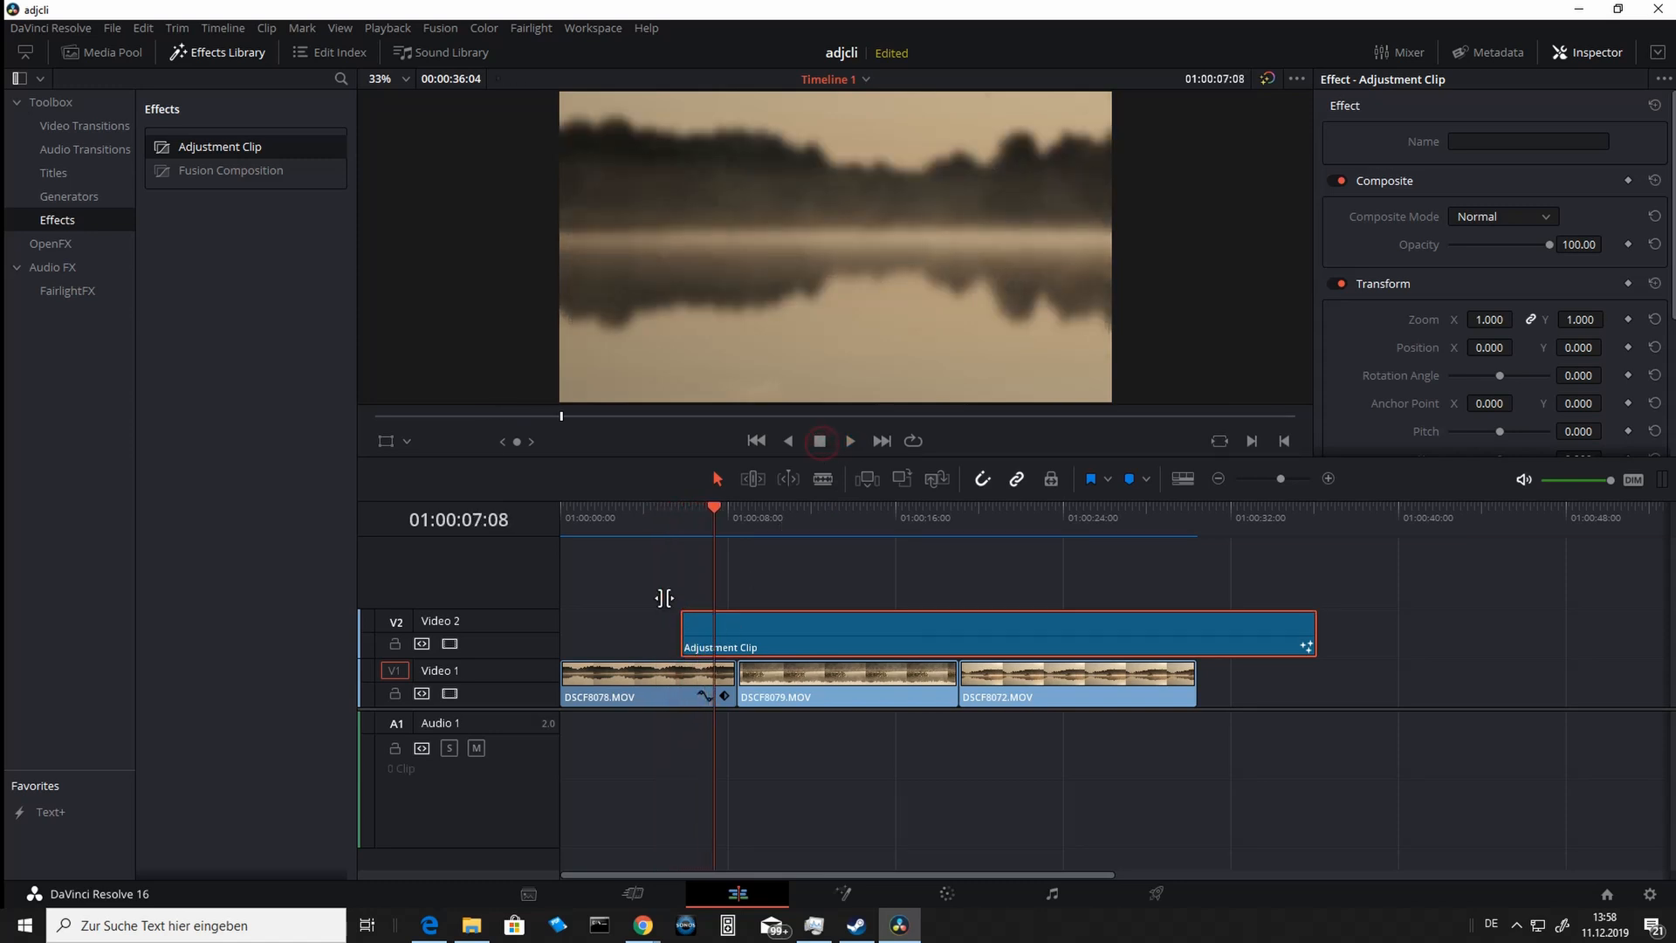
drag(1011, 630, 889, 635)
Split the adjustment clip at about 01:00:13:14 and move its second part slightly later, leaving a short gap
click(831, 480)
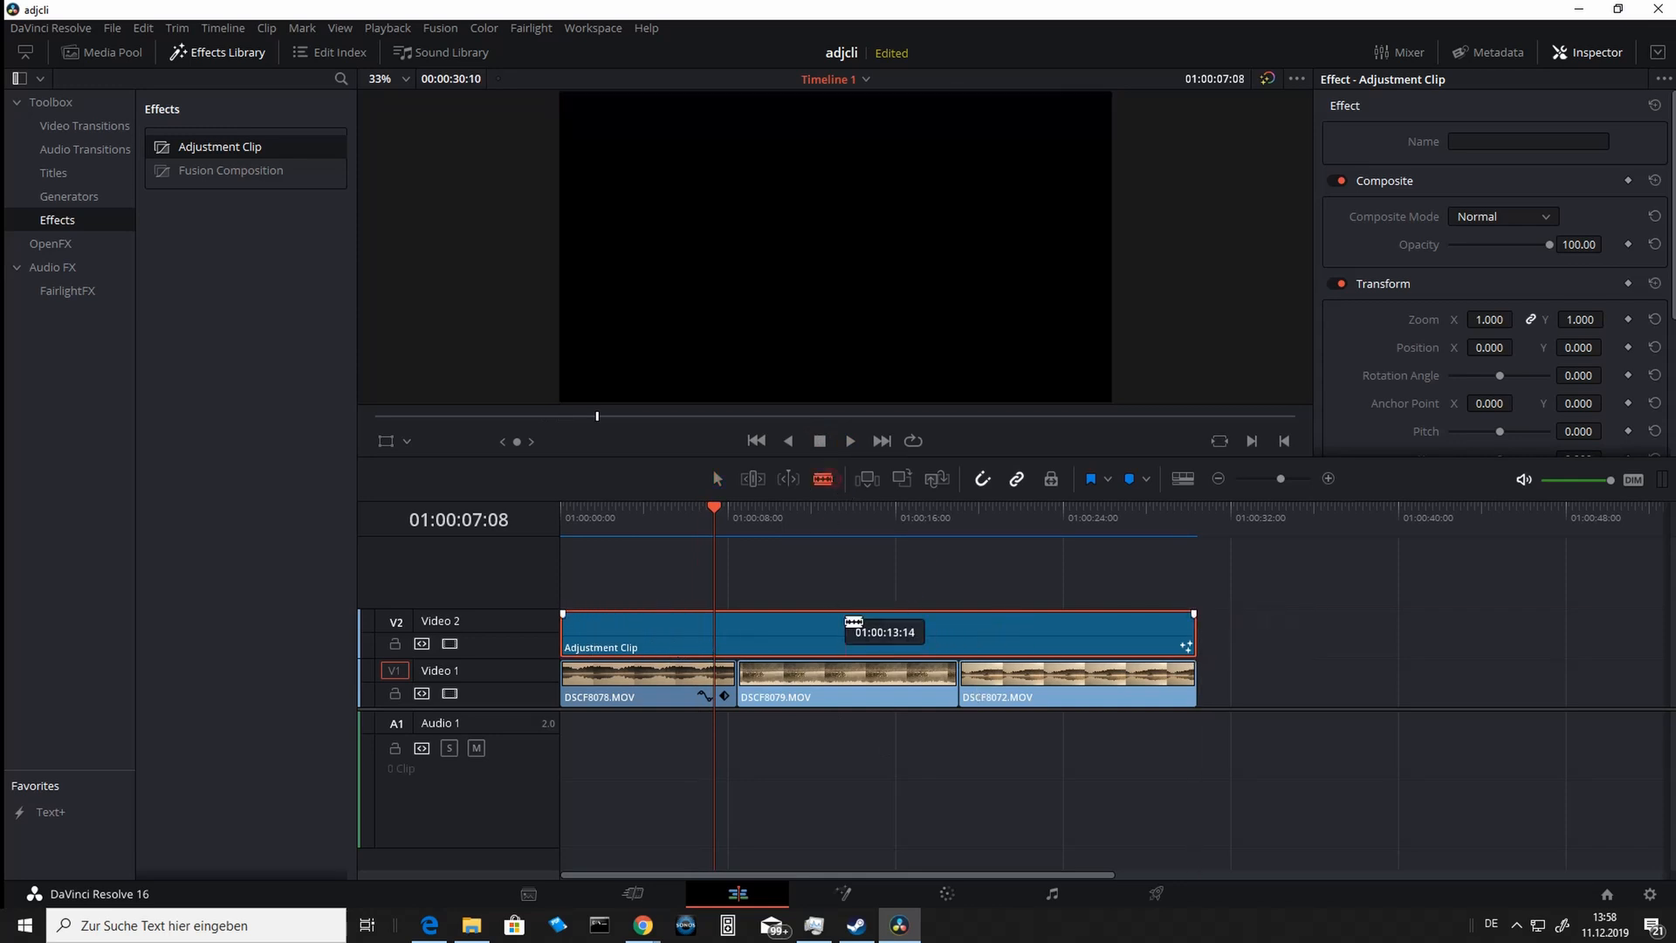
click(844, 630)
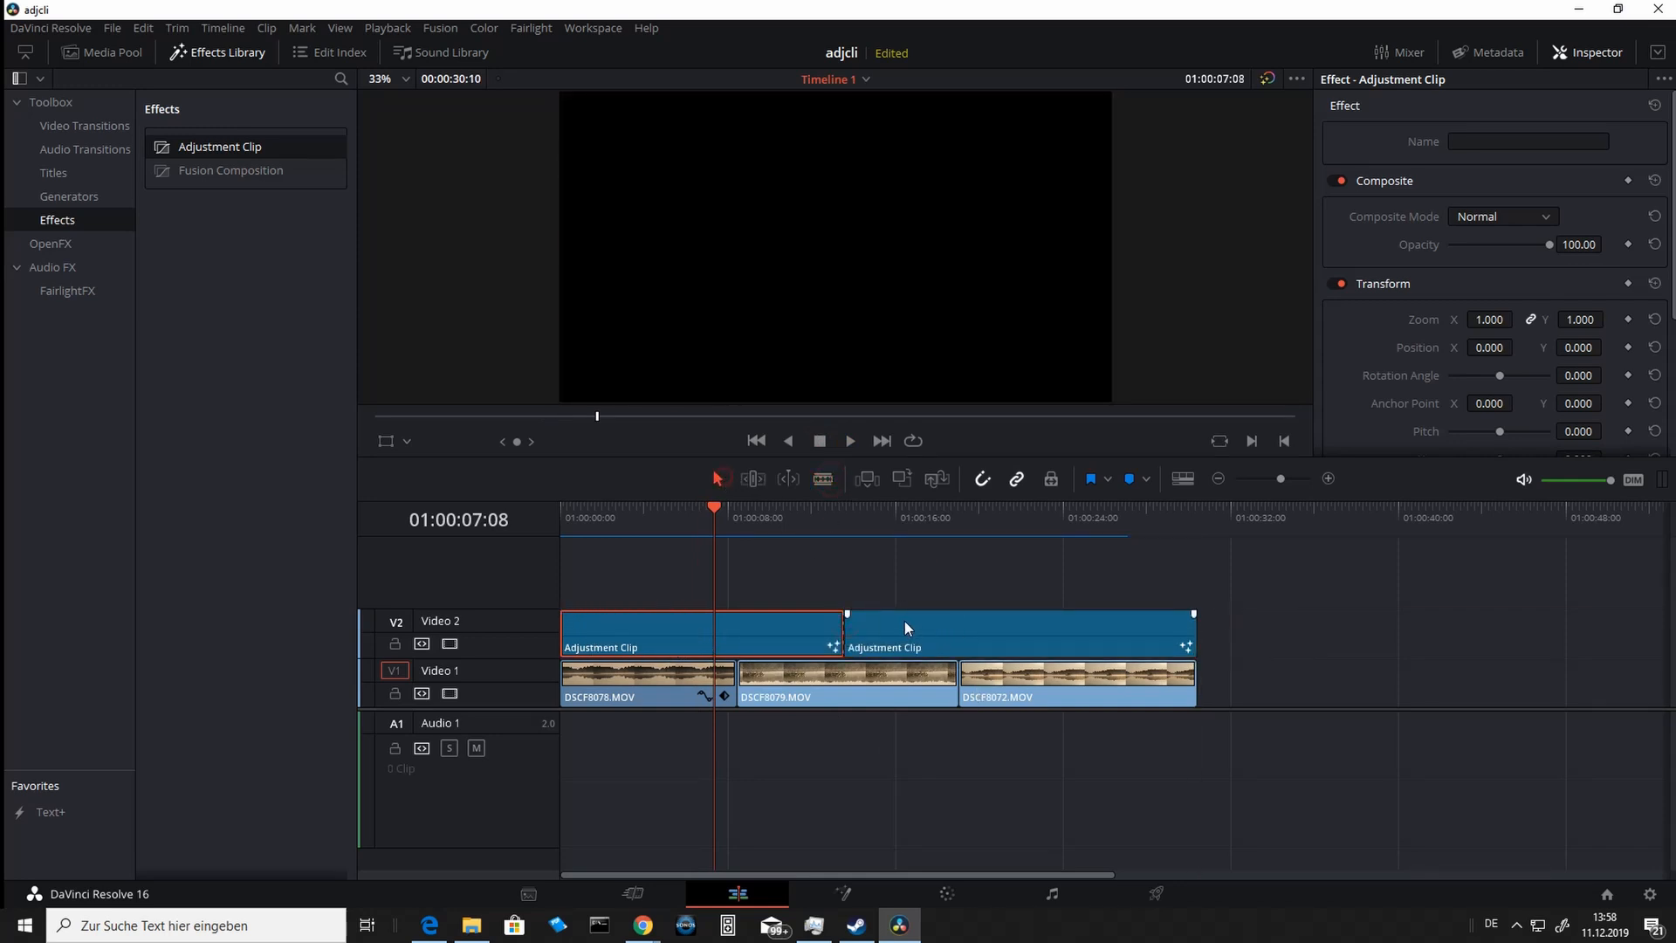
mouse_move(904, 621)
mouse_down()
mouse_move(973, 622)
mouse_move(919, 626)
mouse_up()
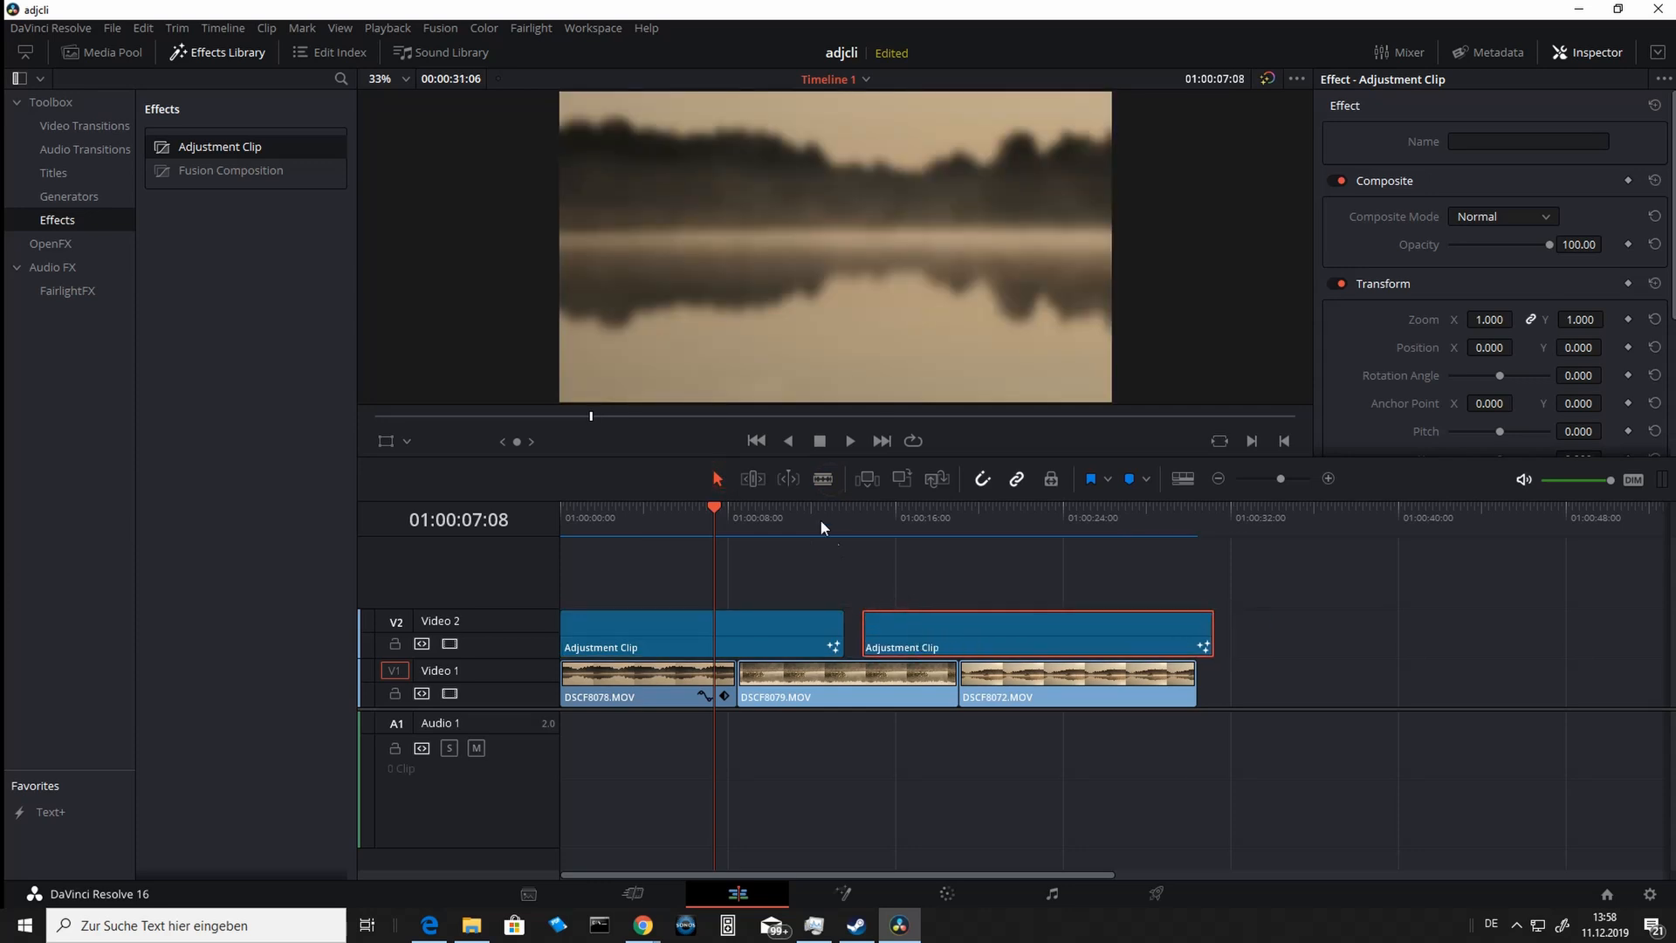
Play the timeline across the gap between the two adjustment clip parts to compare blurred and unblurred footage
drag(710, 510, 831, 527)
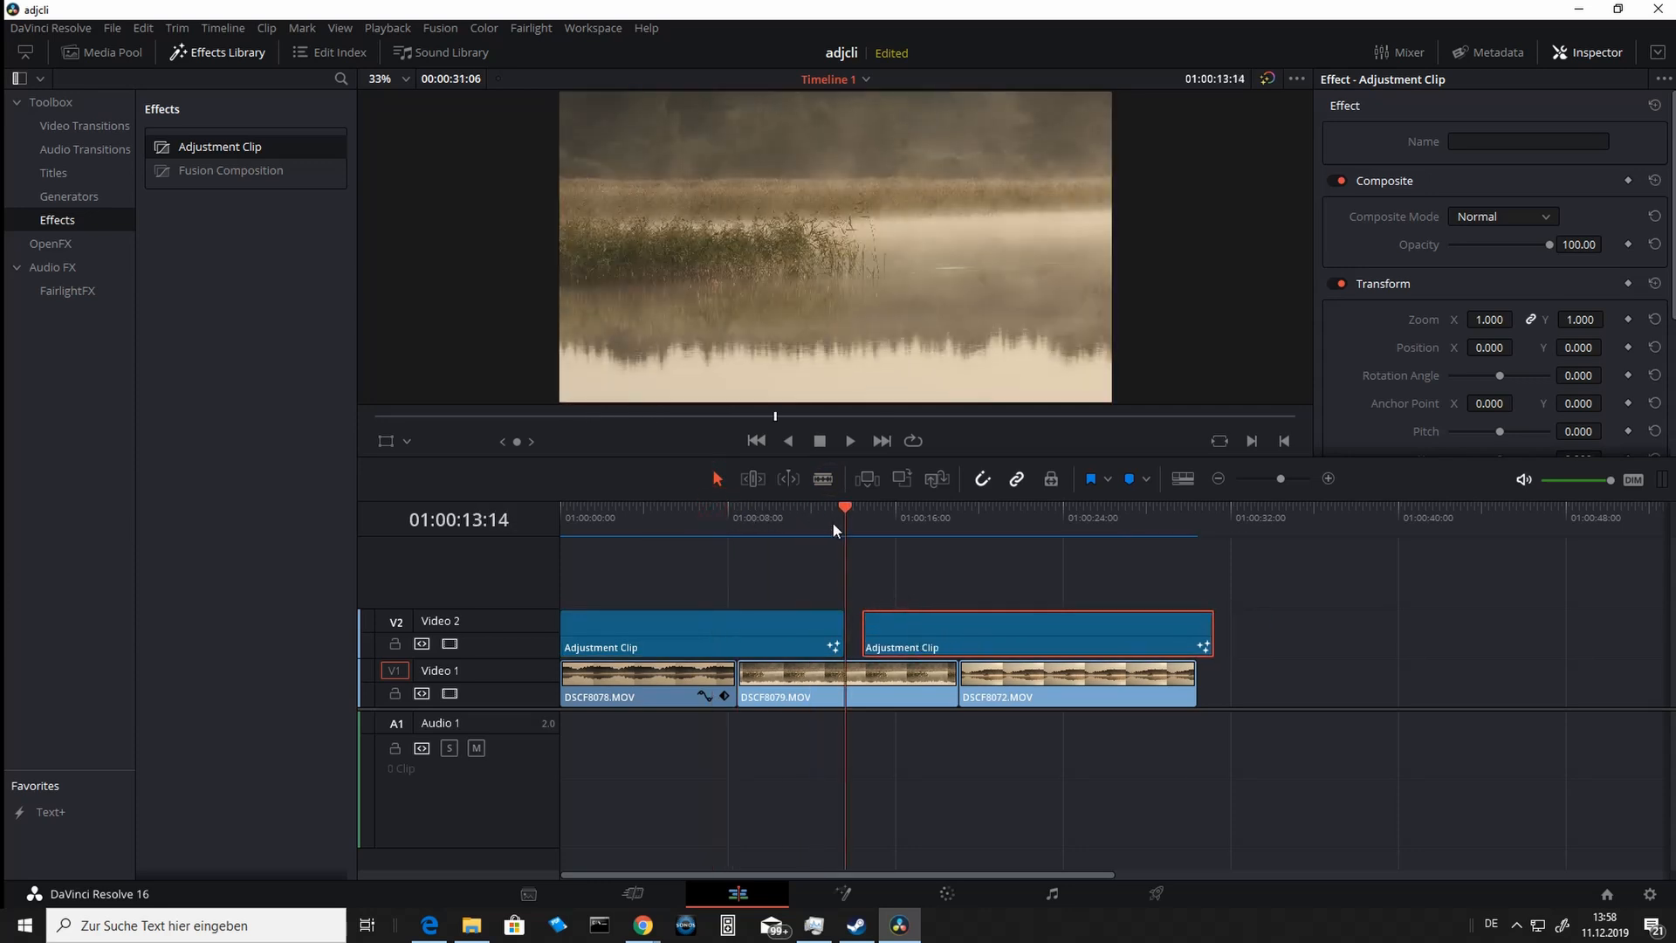
mouse_move(969, 609)
key(j)
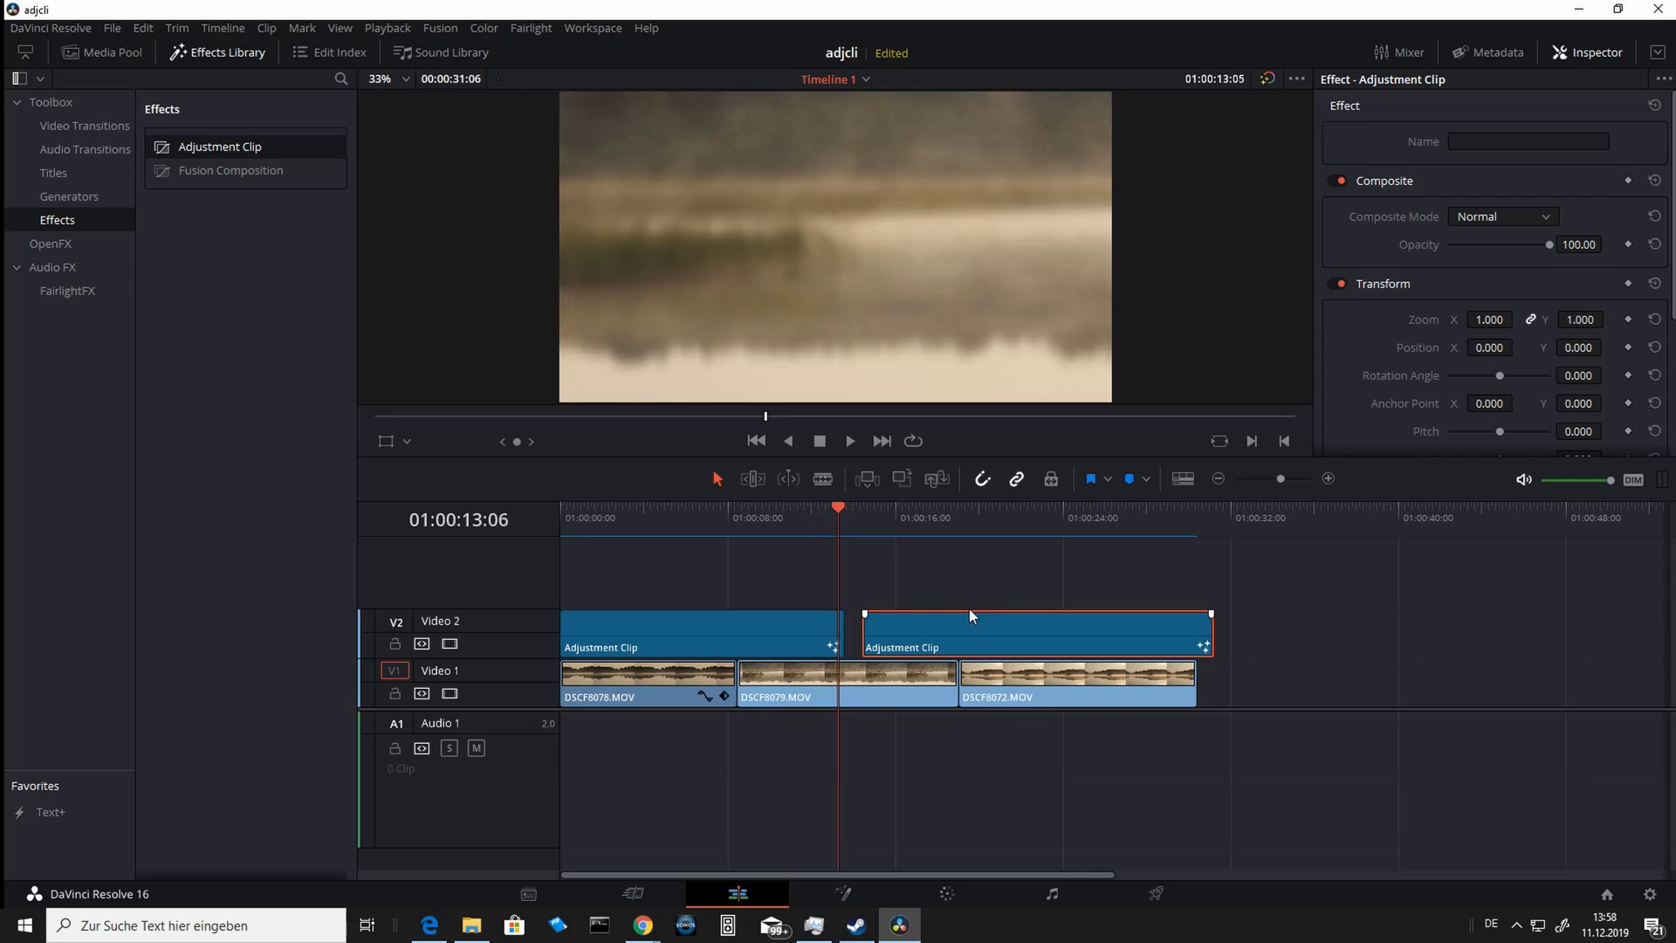
key(space)
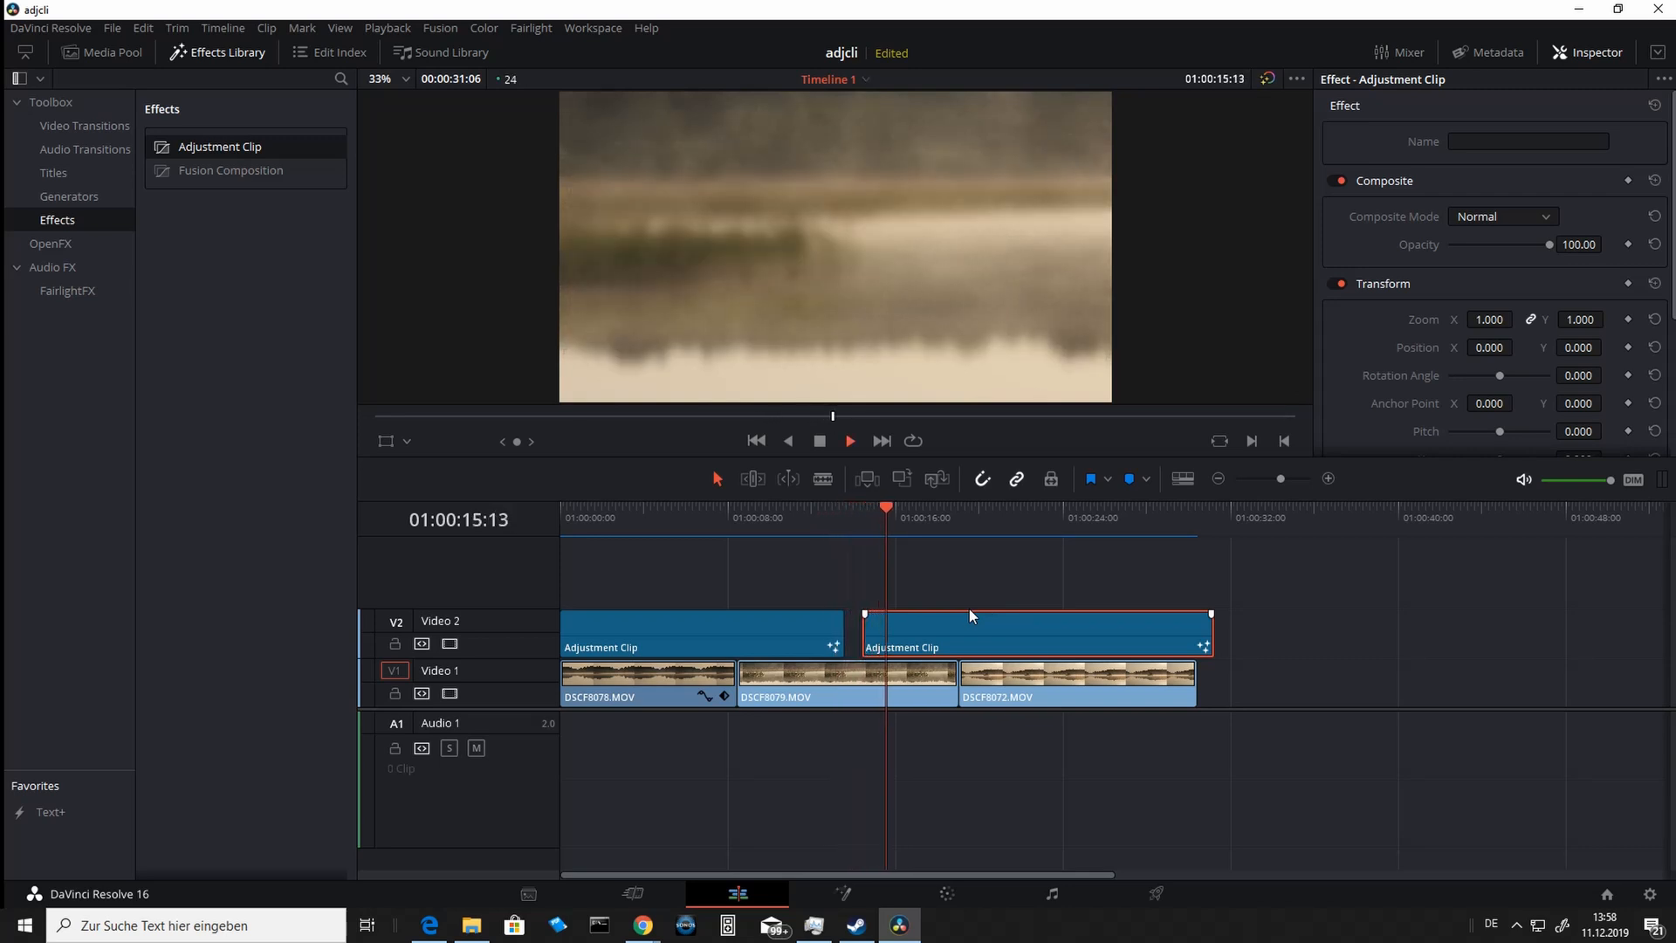
key(space)
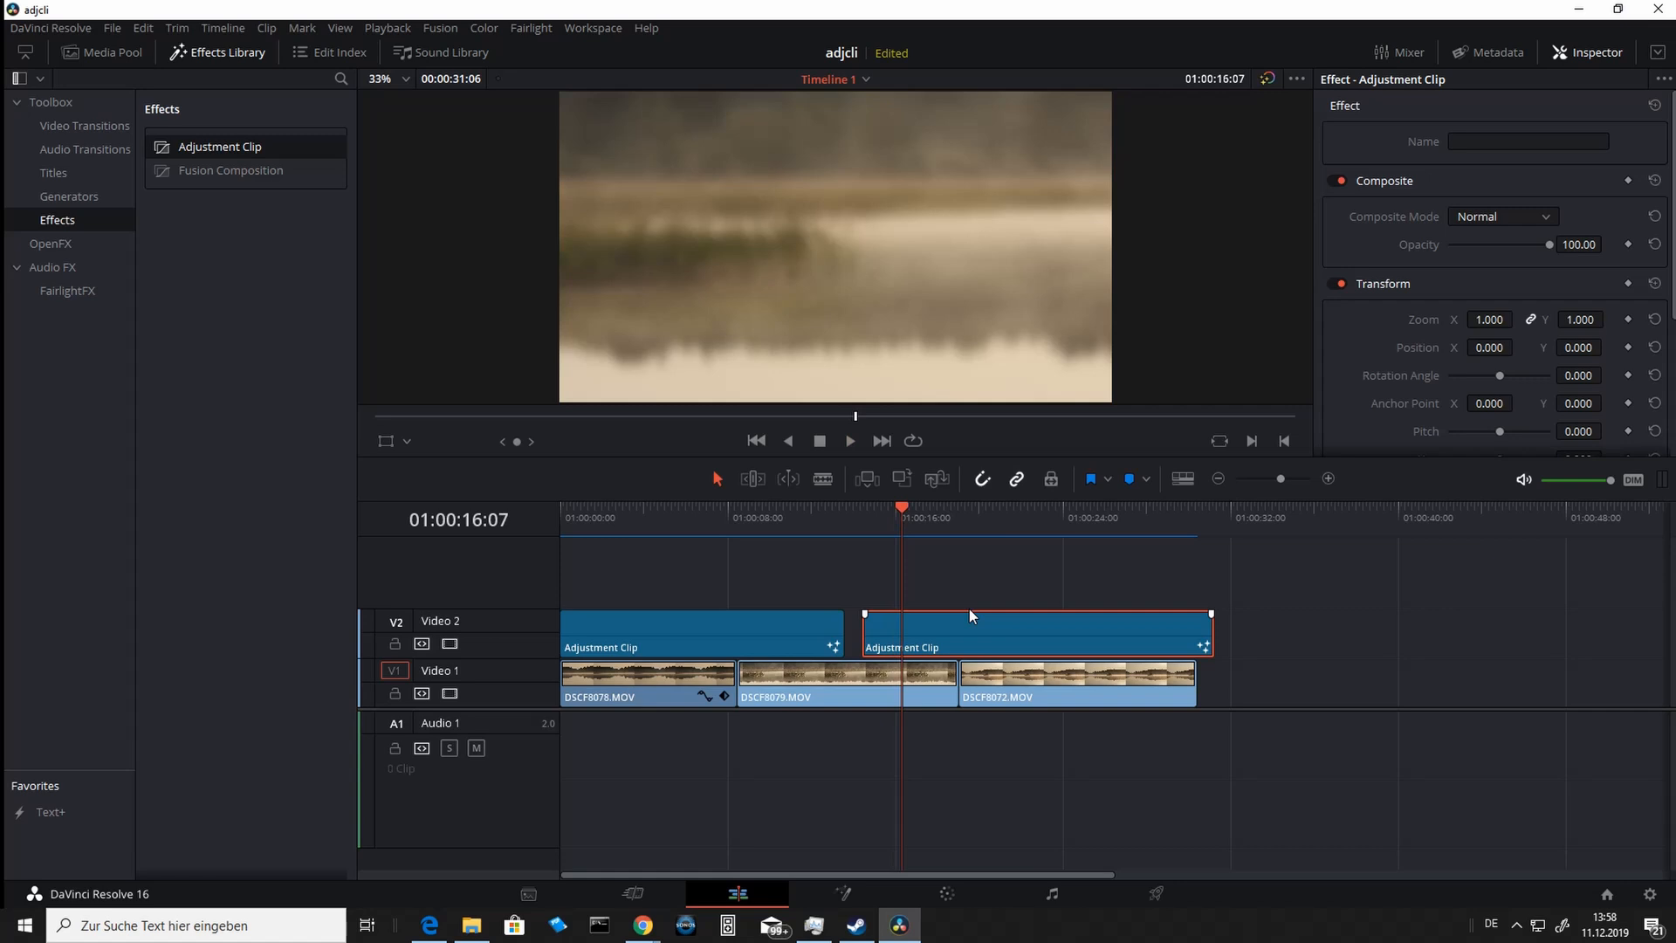